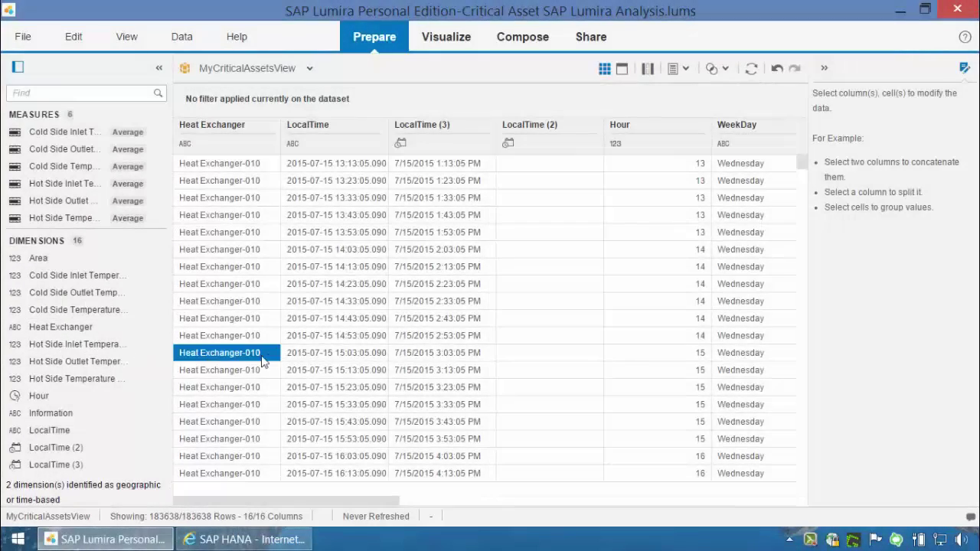
- Switch Lumira to the Visualize workspace with Visualization Tools and Measures and Dimensions panels expanded
left_click(452, 40)
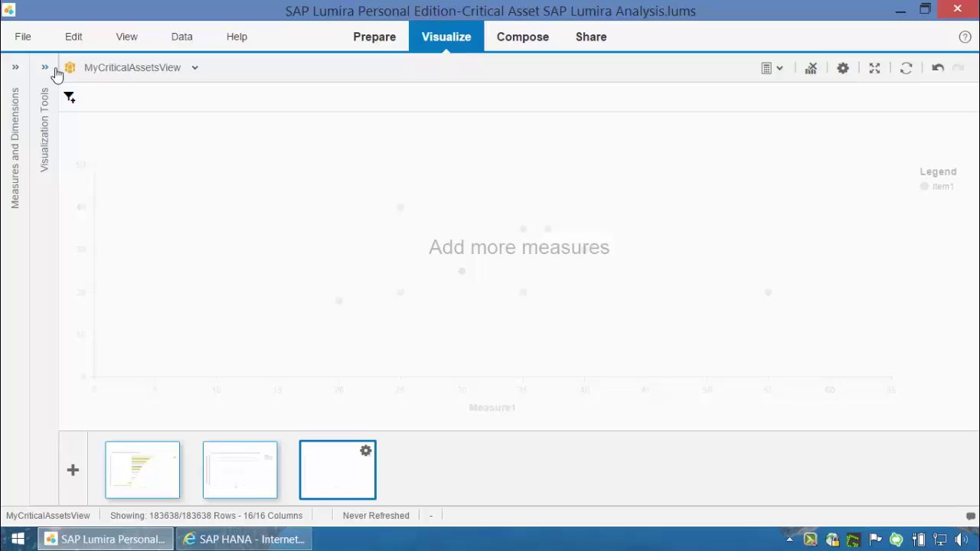
left_click(48, 68)
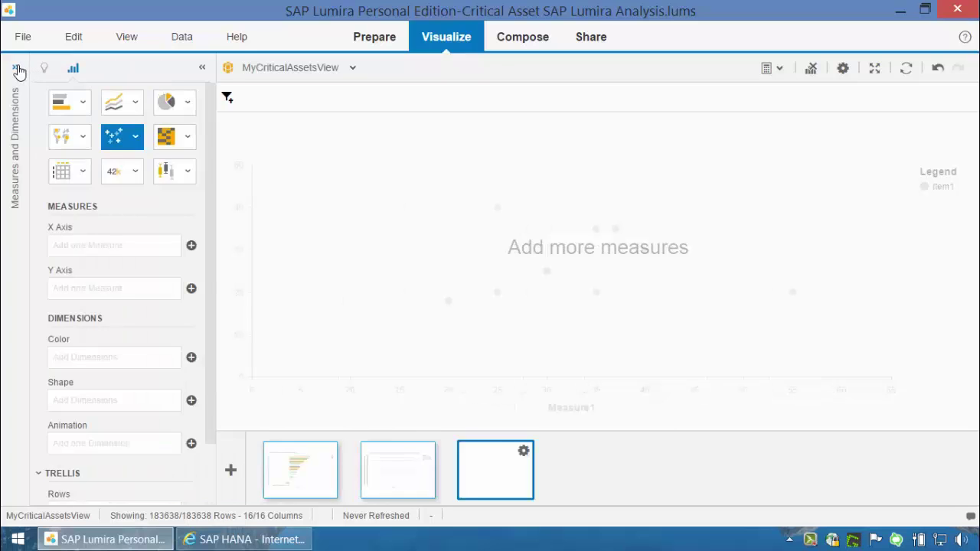
left_click(18, 70)
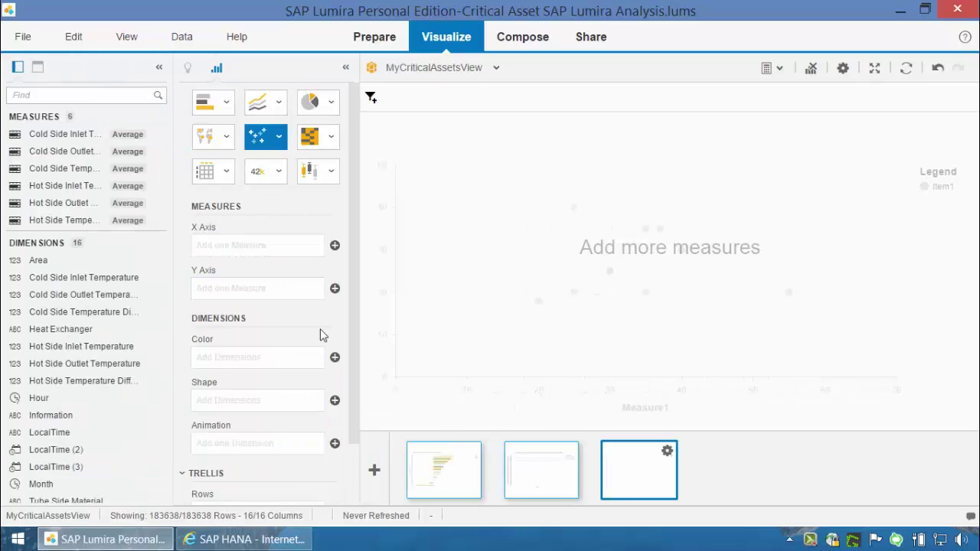
- Open the first saved chart, reverse its bar sort order, and inspect one bar's values
left_click(429, 463)
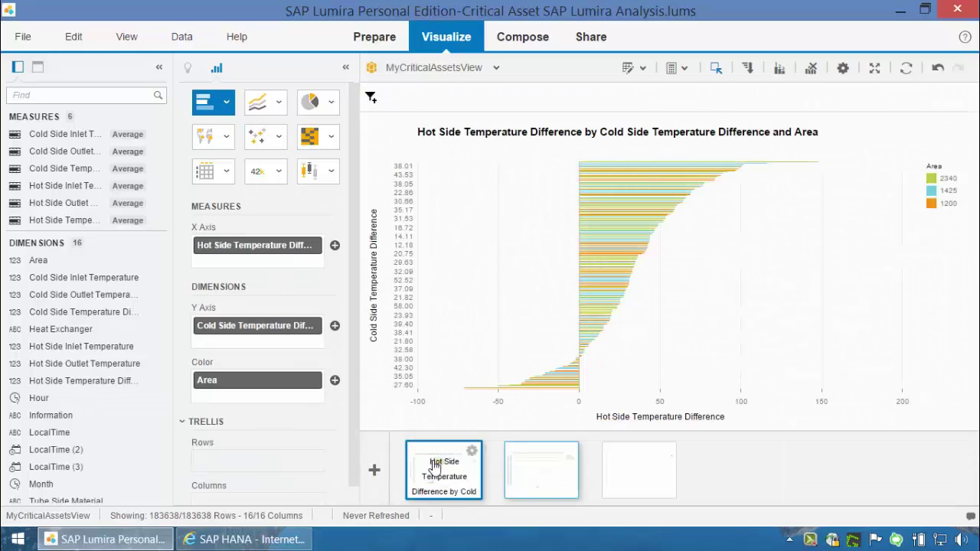
left_click(748, 69)
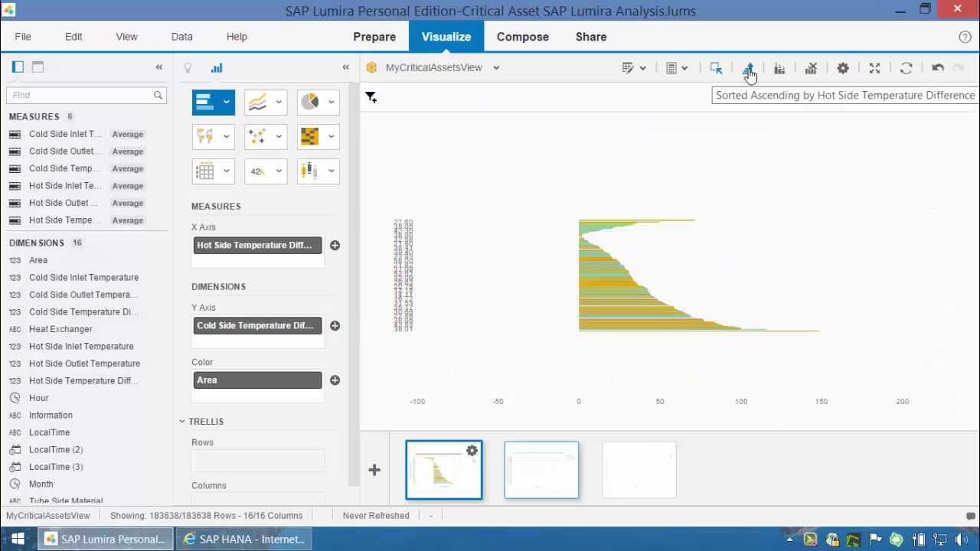
mouse_move(616, 290)
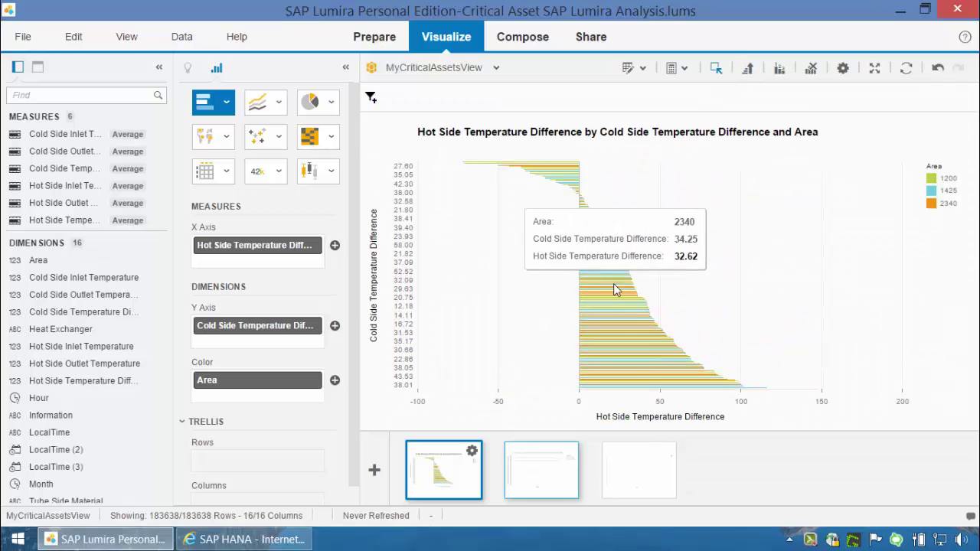
left_click(612, 316)
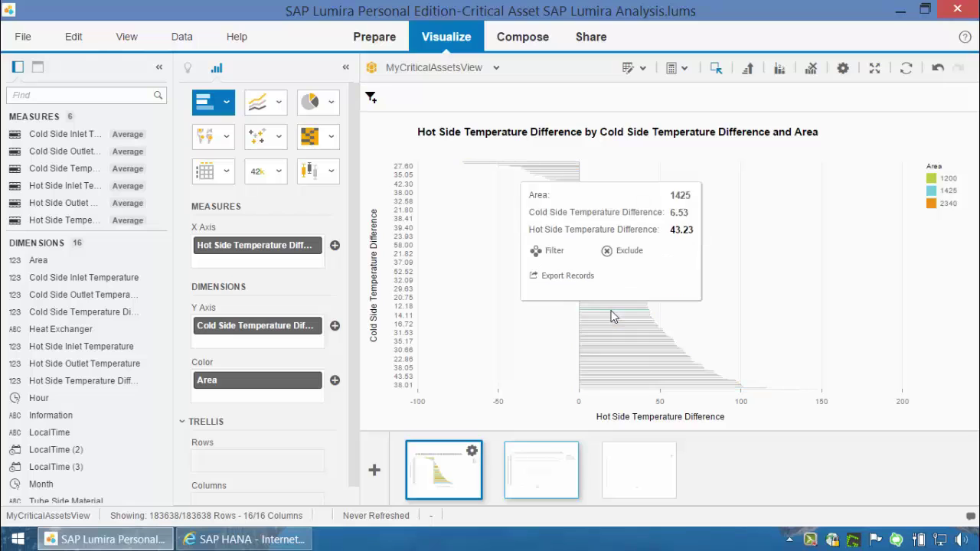
left_click(651, 374)
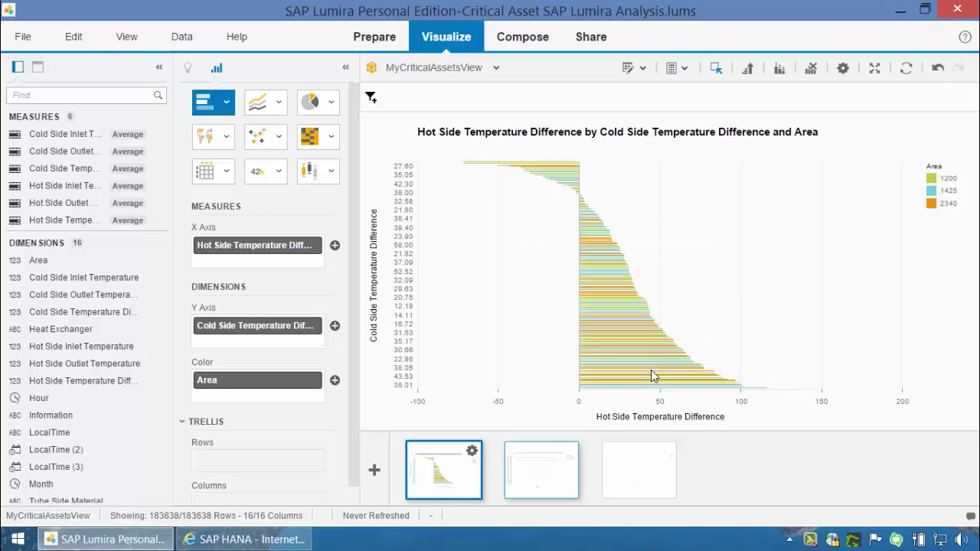
- Exclude areas 2340 and 1425 from the chart via their legend items
left_click(935, 205)
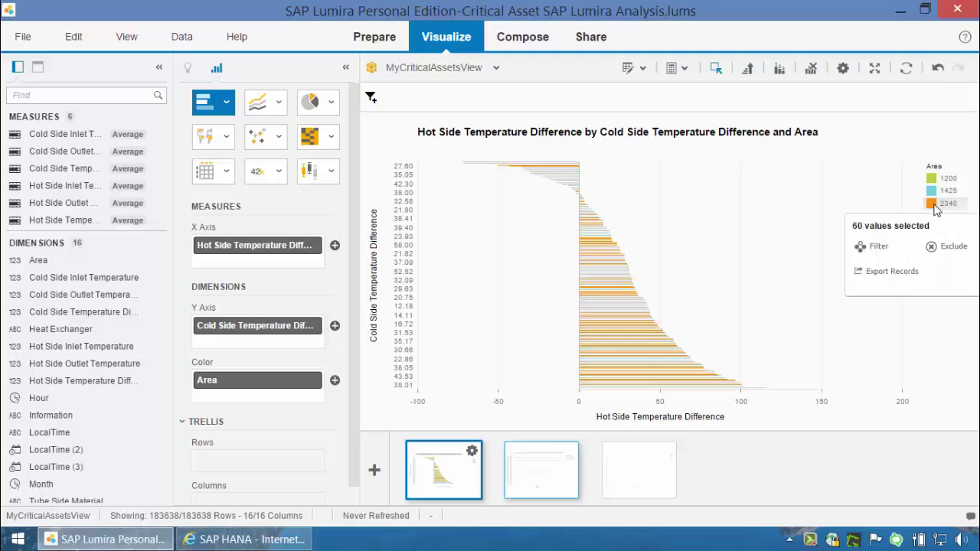
left_click(947, 246)
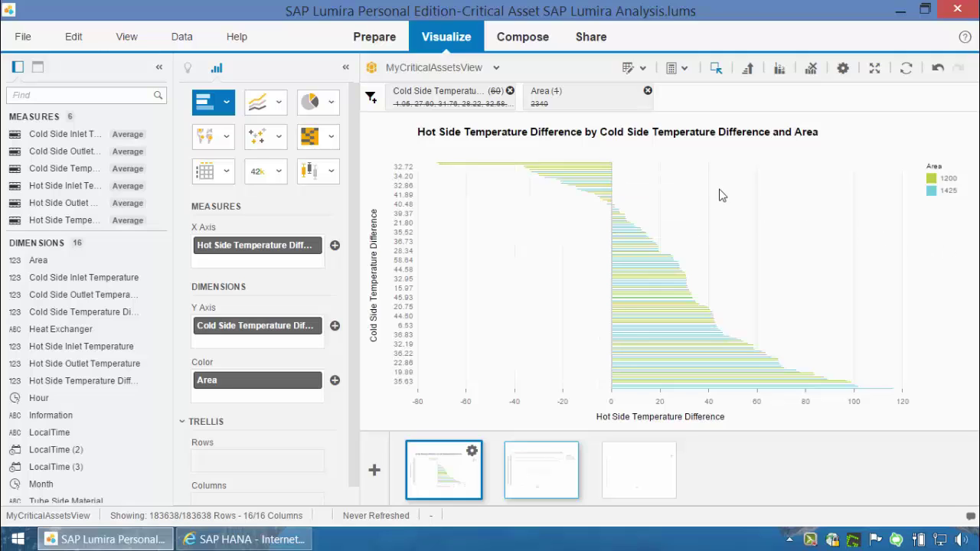
left_click(949, 197)
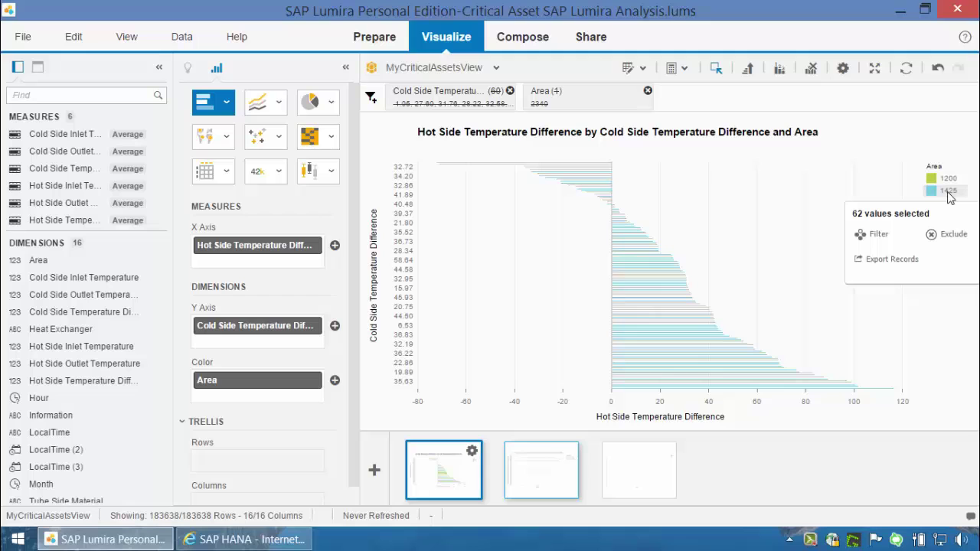
left_click(942, 237)
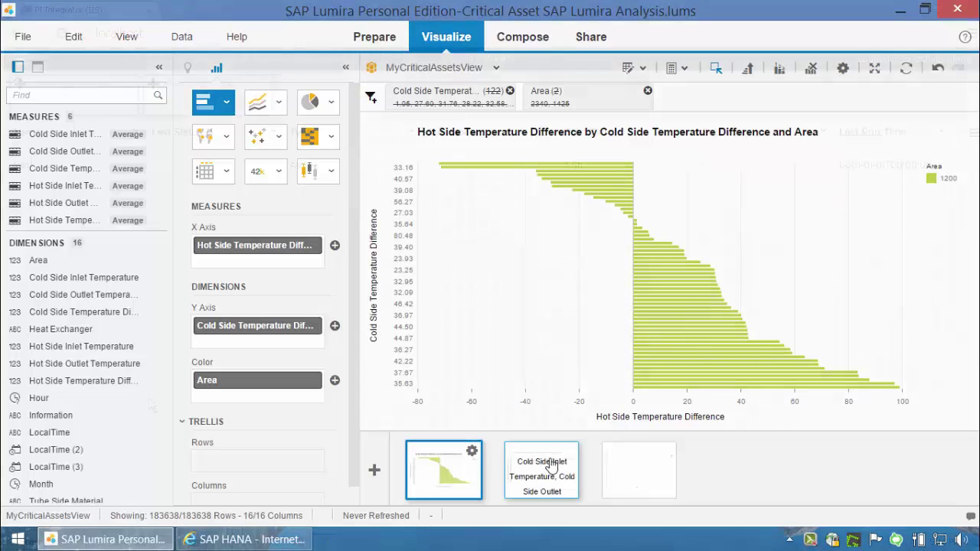
- Create a new PI Integrator asset view named MyCriticalAssetView
left_click(85, 93)
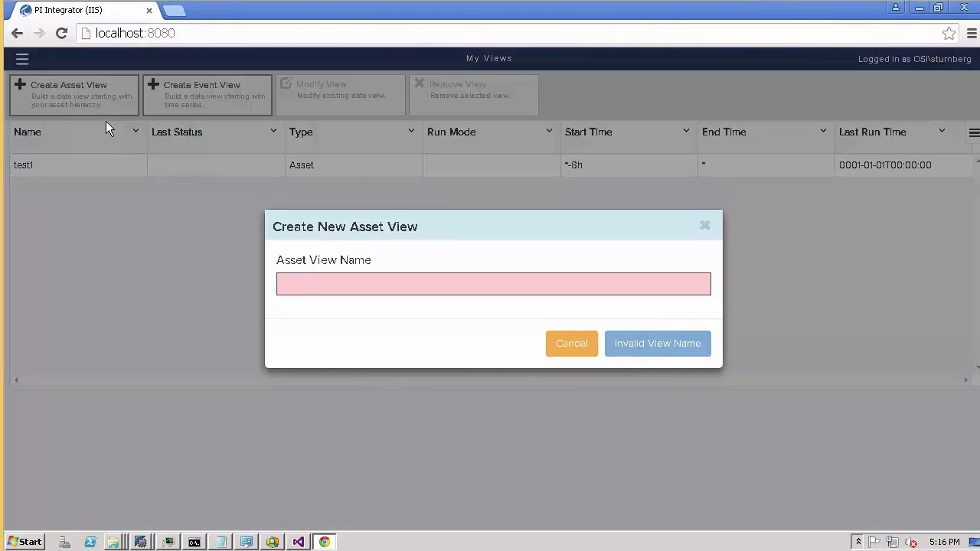
left_click(417, 280)
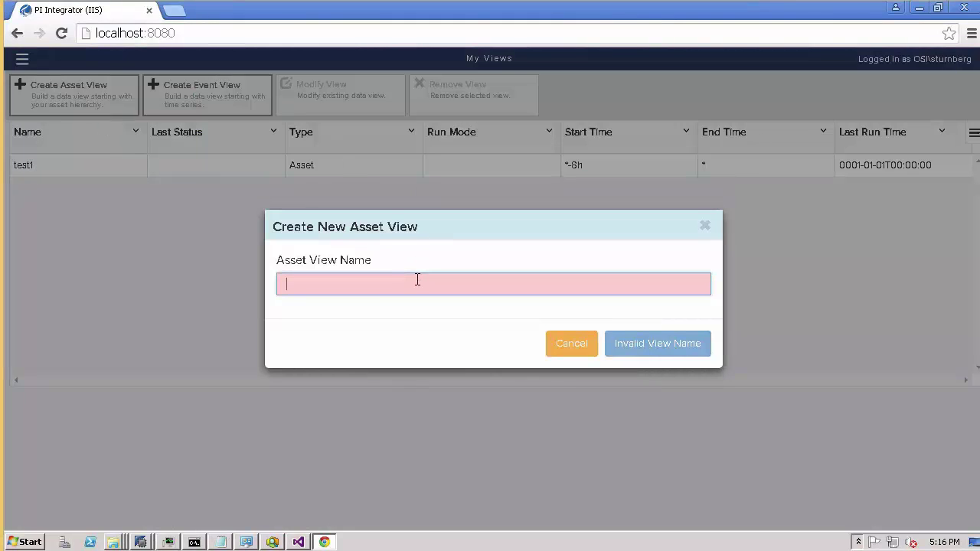
type("MyCriticalAssetView")
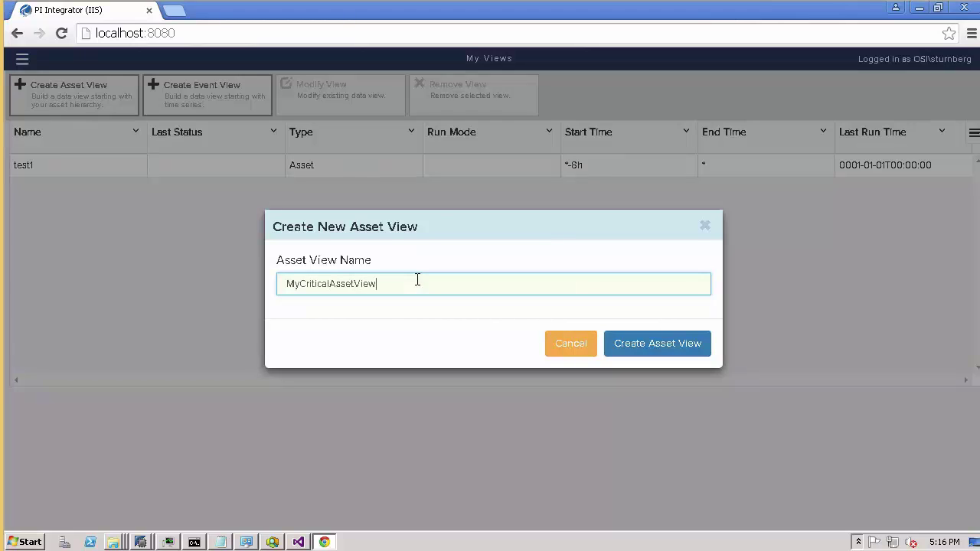
left_click(663, 346)
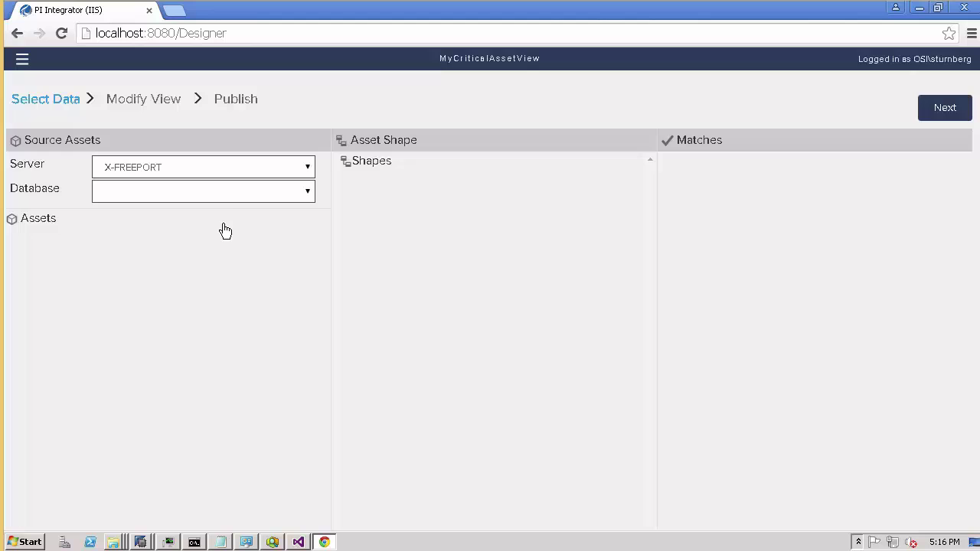
- Select server DFPIAF and database PetroLux, then expand Asset Lists > Heat Exchangers
left_click(307, 166)
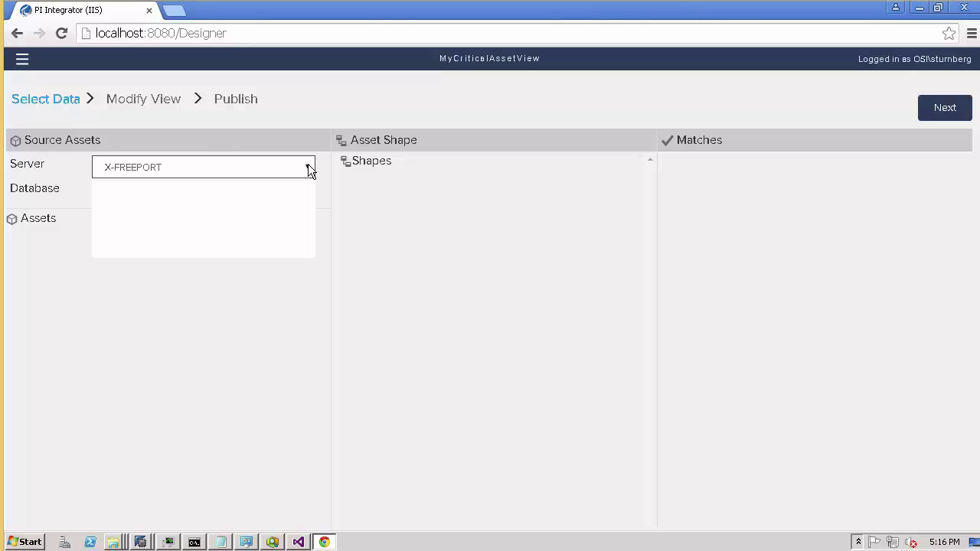
left_click(221, 250)
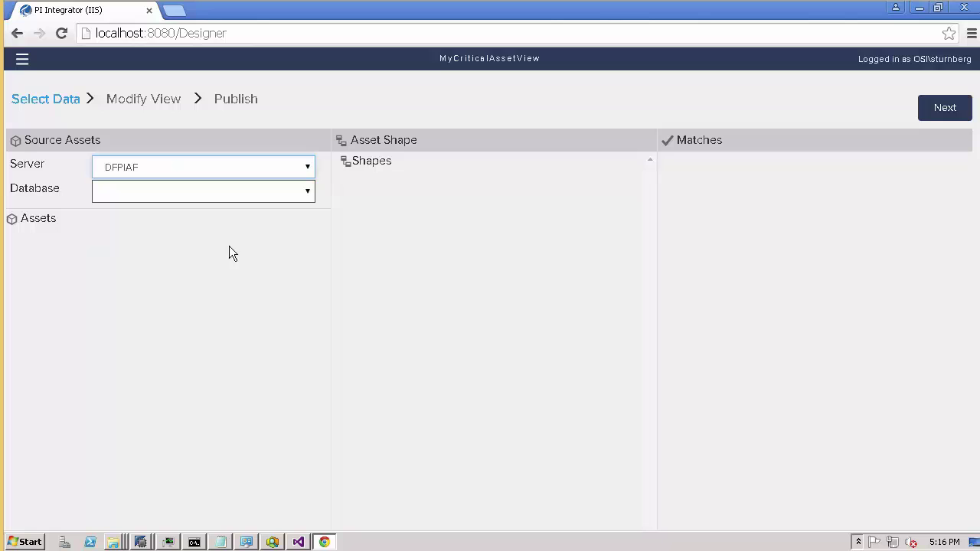
left_click(310, 192)
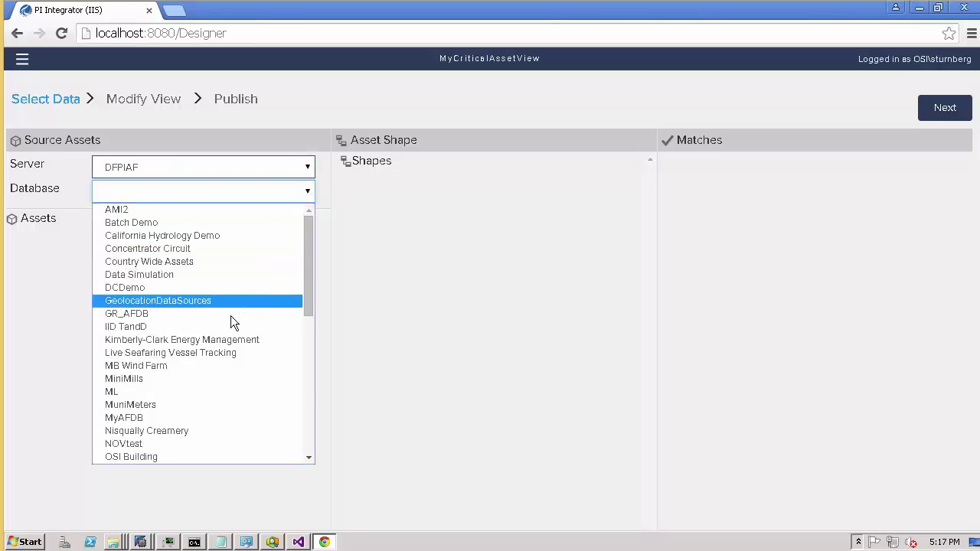
left_click(309, 392)
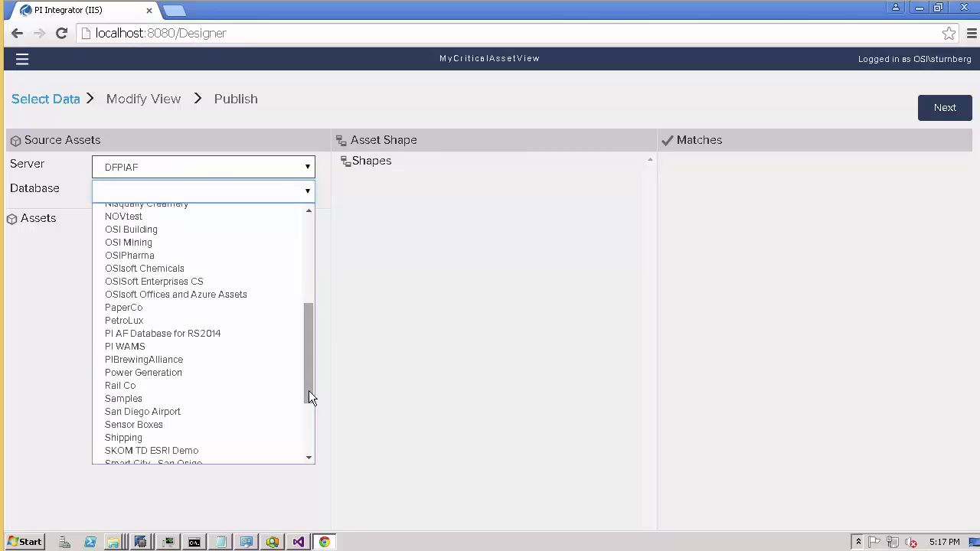
left_click(184, 321)
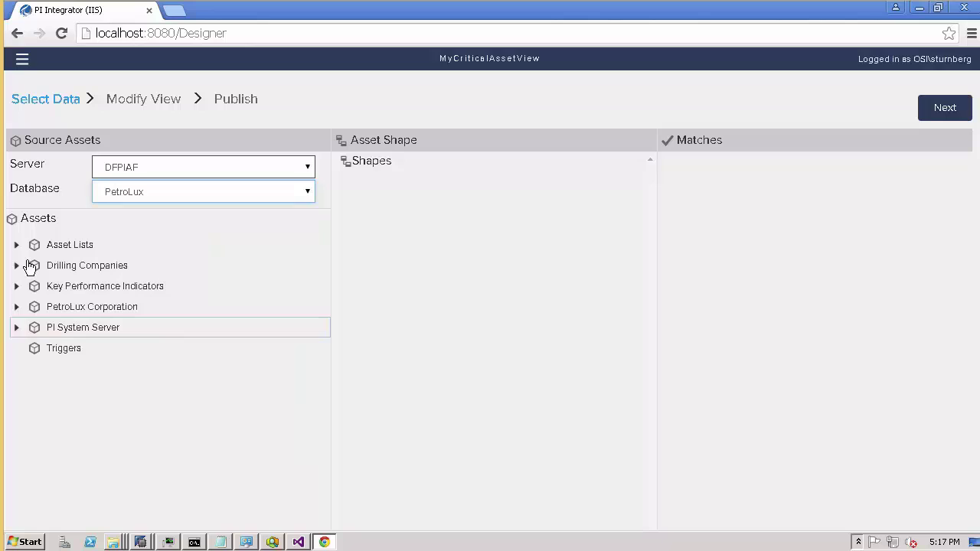
left_click(23, 245)
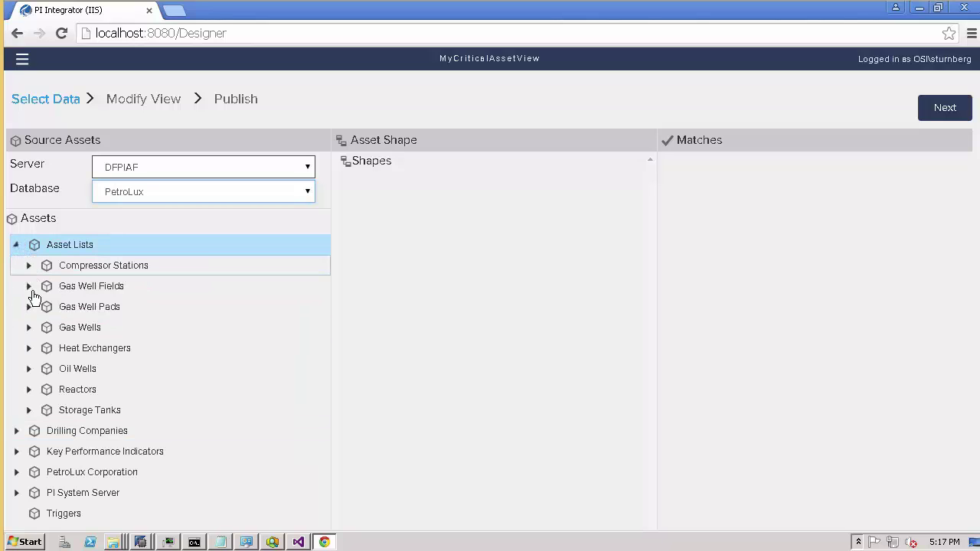
left_click(27, 349)
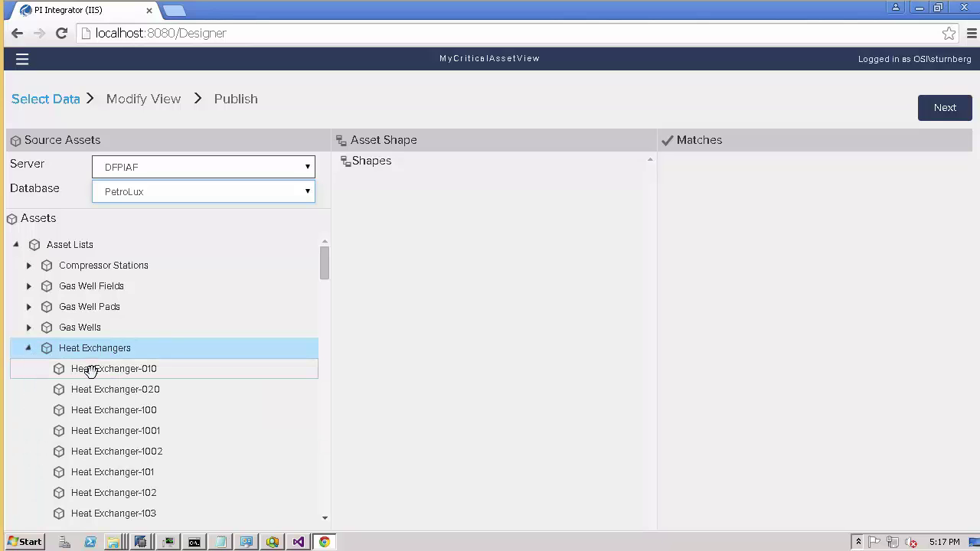
- Drag Heat Exchanger-010's Cold Side, Hot Side, Area and Information attributes into the asset shape
left_click(90, 372)
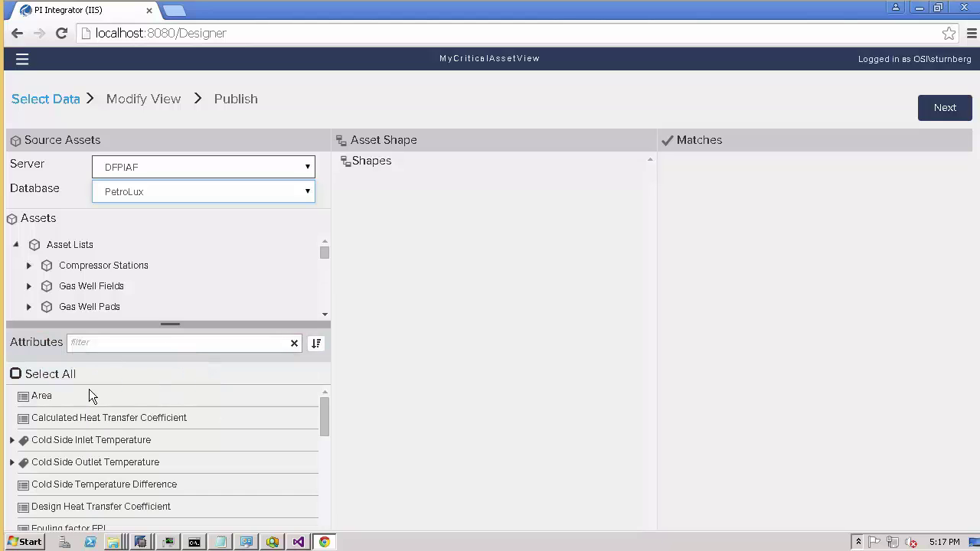
left_click(92, 439)
left_click(88, 463)
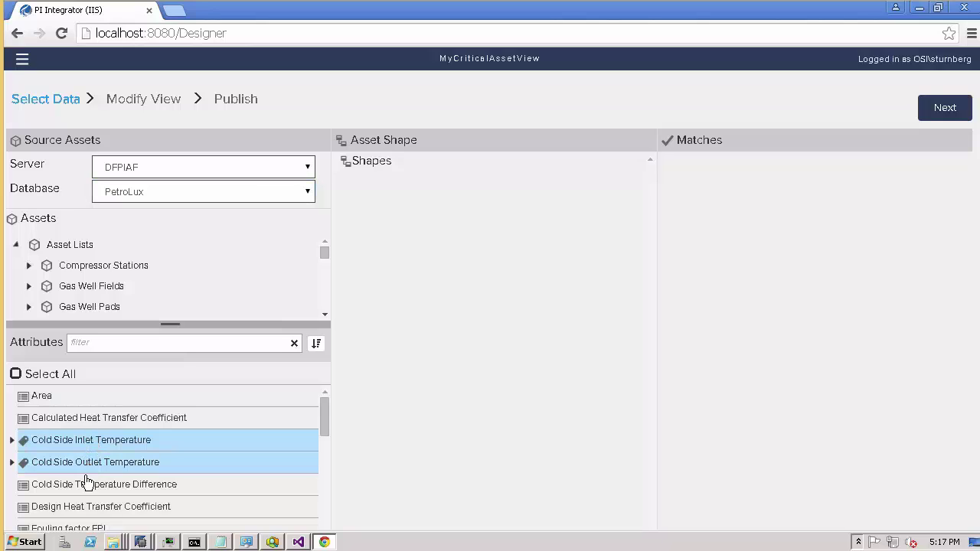
left_click(86, 482)
left_click(65, 395)
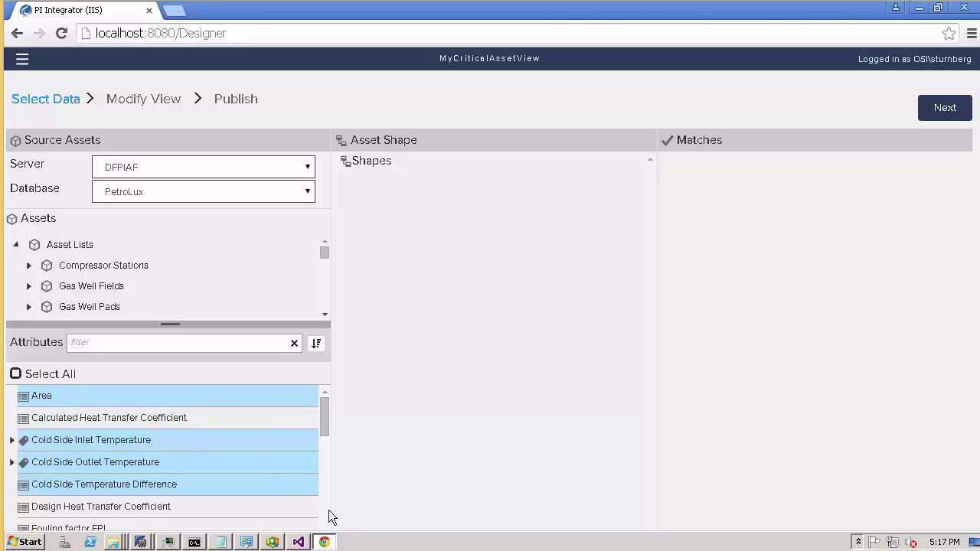
scroll(328, 509, "down", 2)
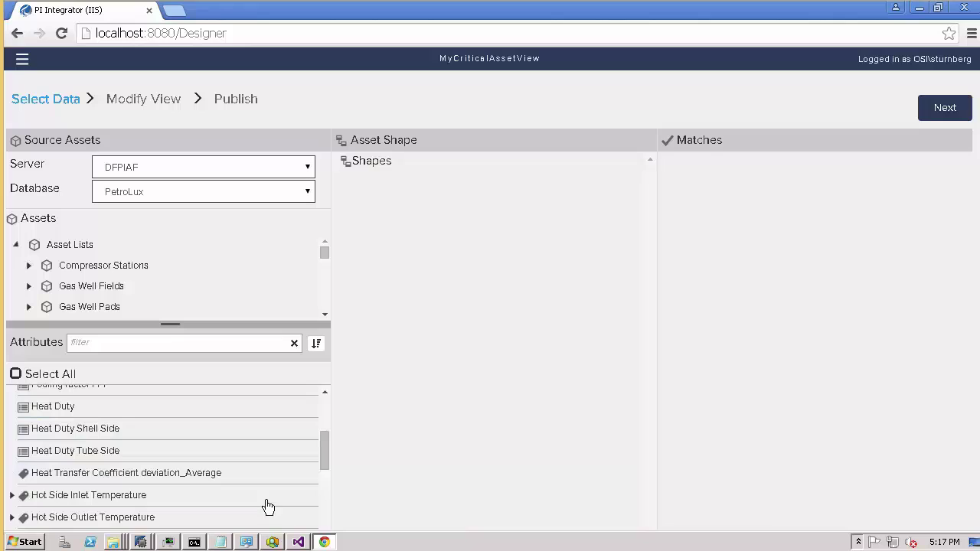
left_click(166, 517)
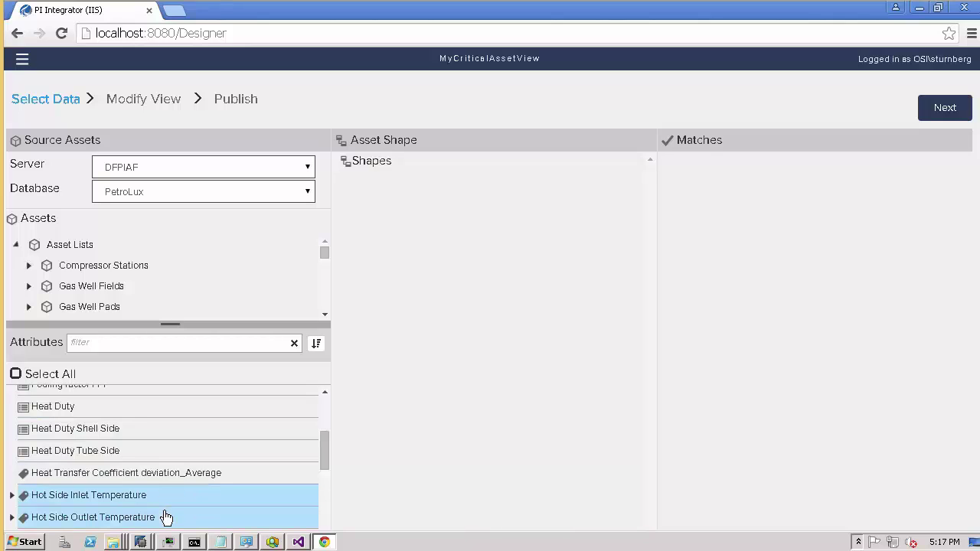
scroll(325, 526, "down", 2)
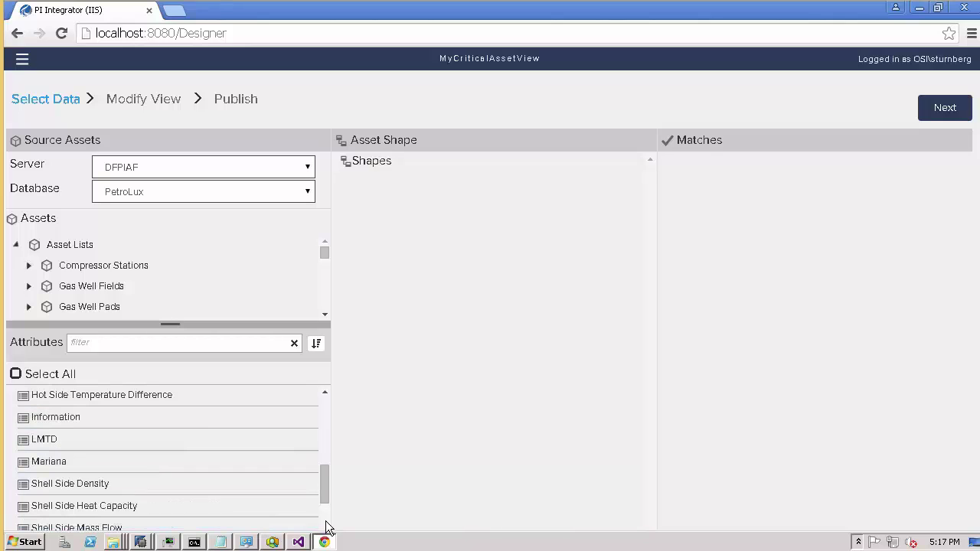
left_click(185, 416)
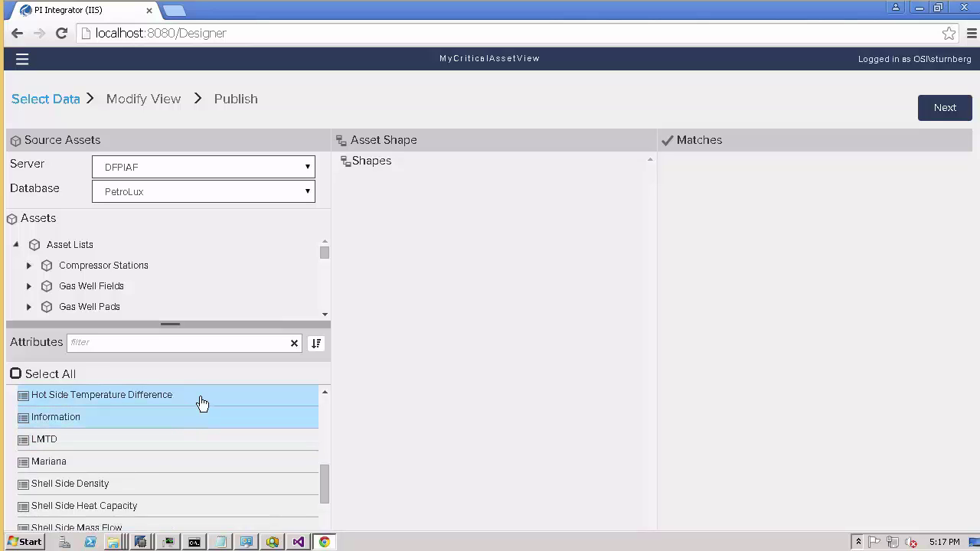
left_click_drag(202, 403, 453, 405)
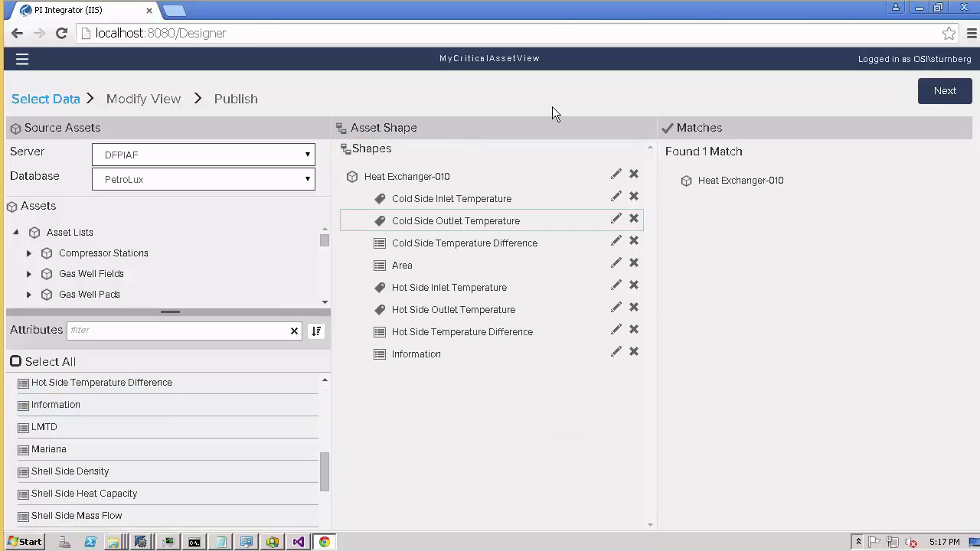
- Change the shape's filter from the Heat Exchanger-010 asset name to the Heat Exchanger template
left_click(617, 174)
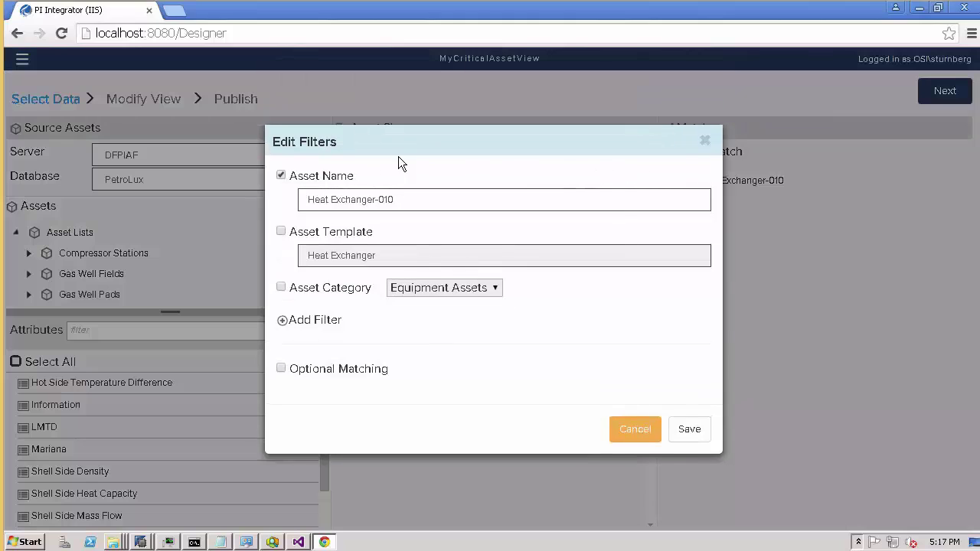
left_click(282, 232)
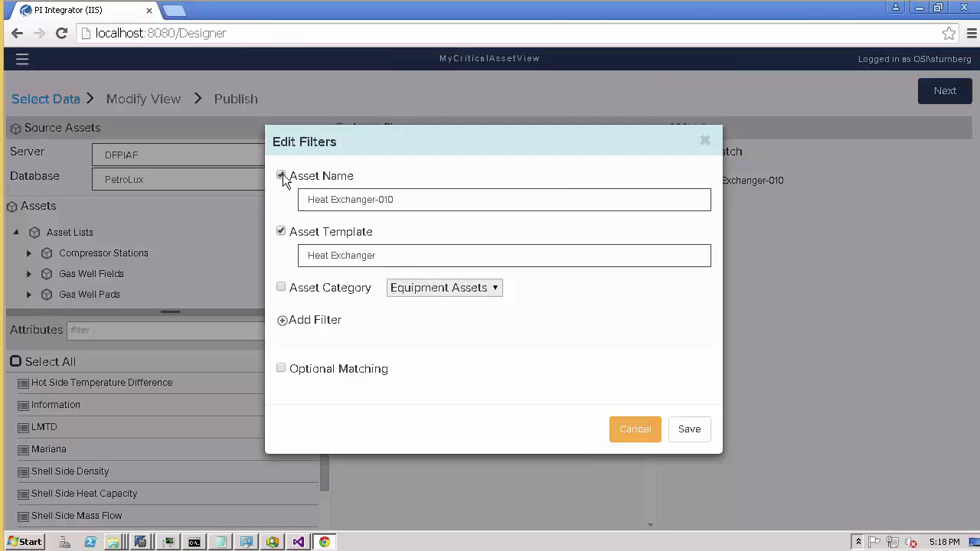
left_click(281, 175)
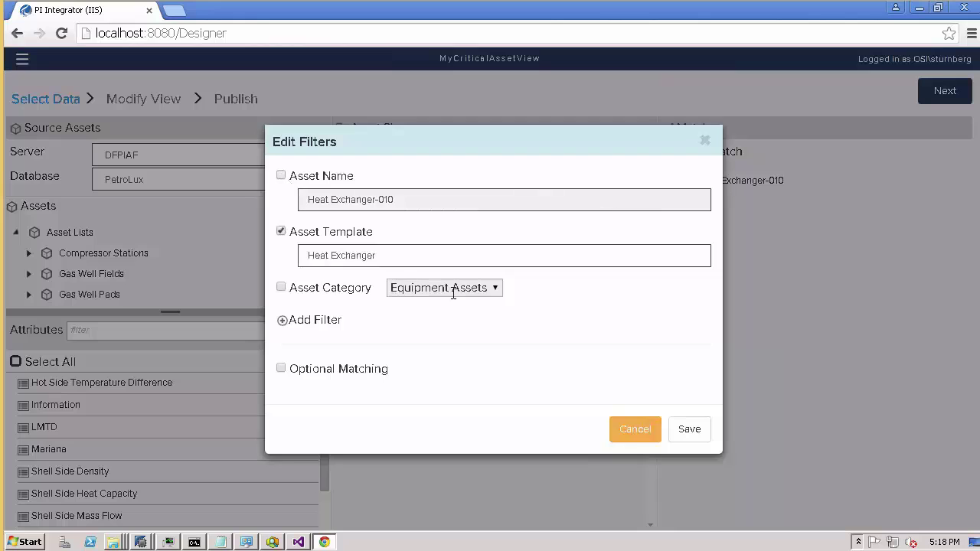
left_click(688, 429)
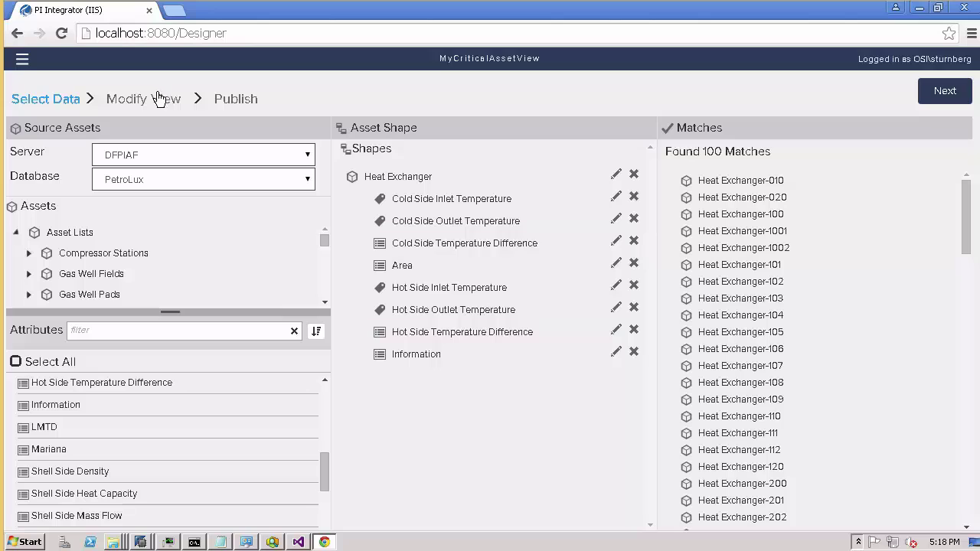
- Proceed to Modify View once the shape matches 100 heat exchangers
left_click(157, 98)
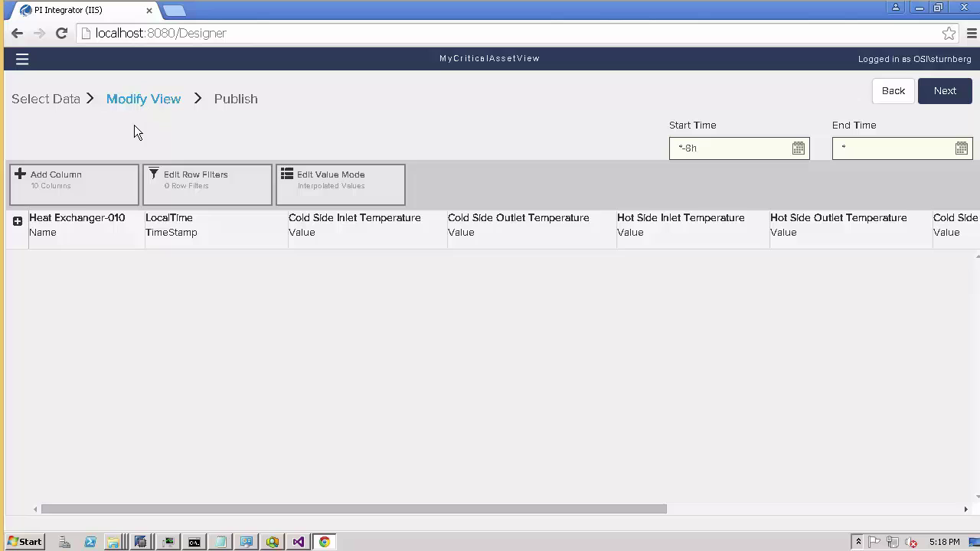
- Queue Hour, Day of the Week and TimeStamp as new time columns
left_click(79, 182)
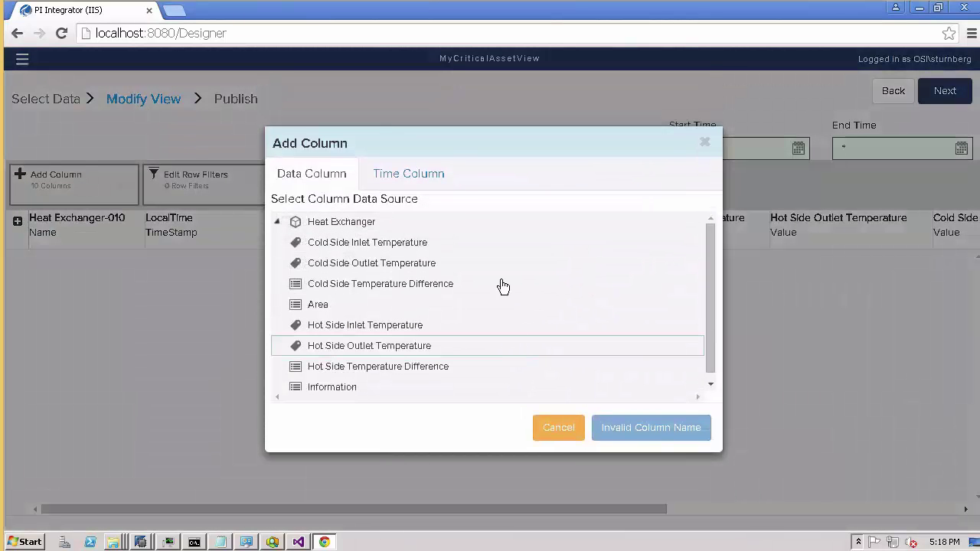
left_click(437, 176)
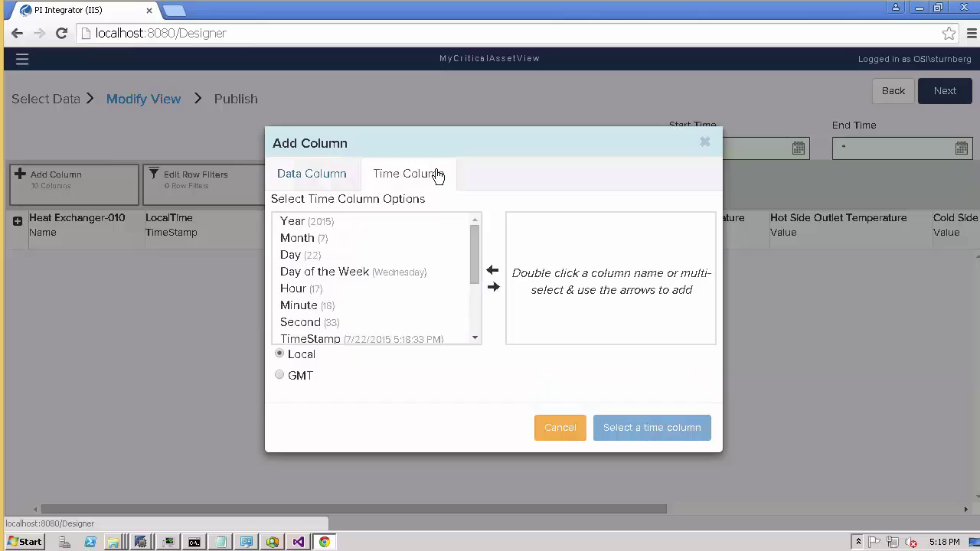
left_click(307, 296)
left_click(357, 280, "ctrl")
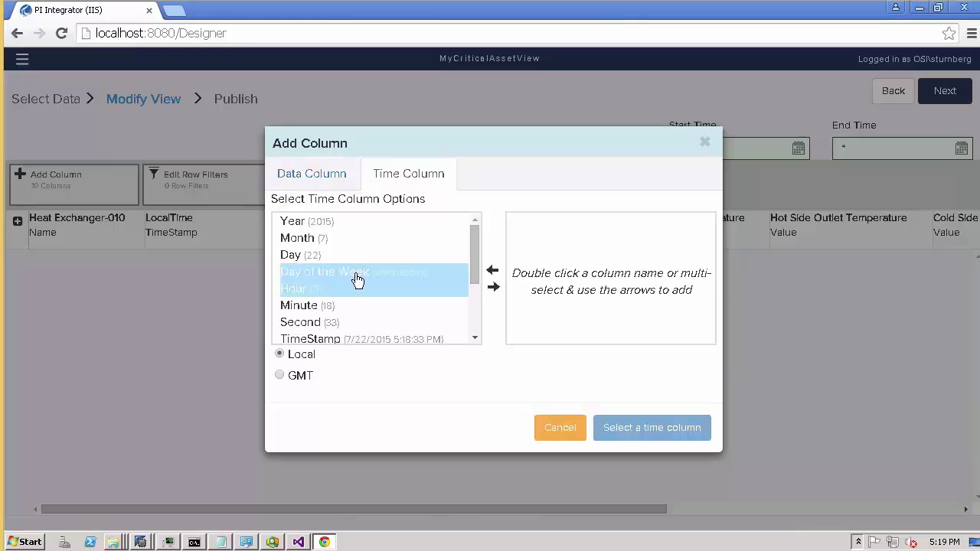
left_click(354, 340, "ctrl")
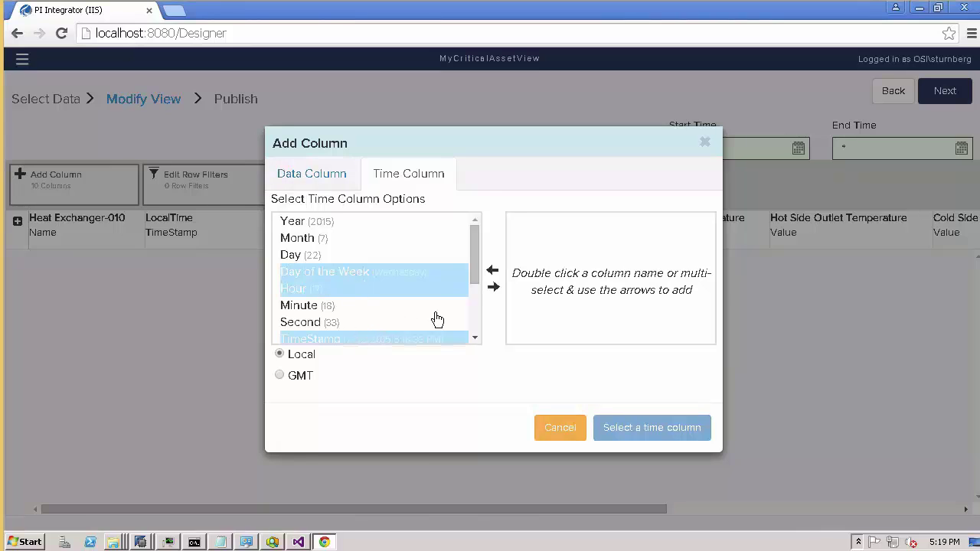
left_click(494, 288)
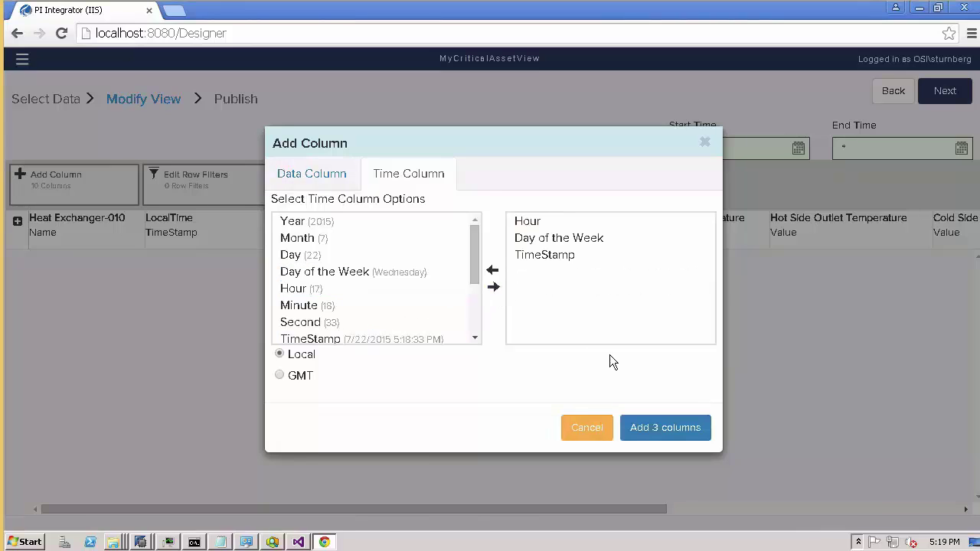
- Add the three time columns and change the view start time from eight hours to seven days back
left_click(655, 436)
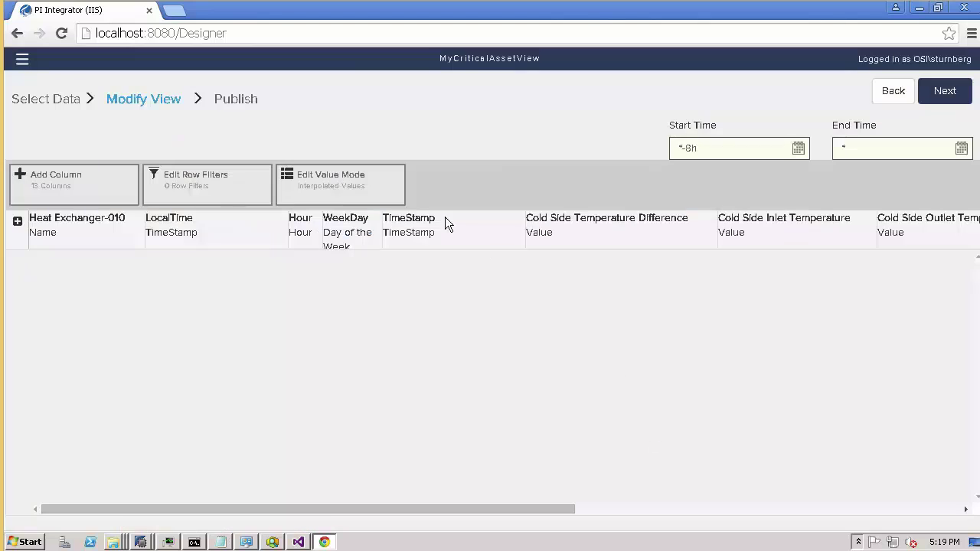
left_click(750, 149)
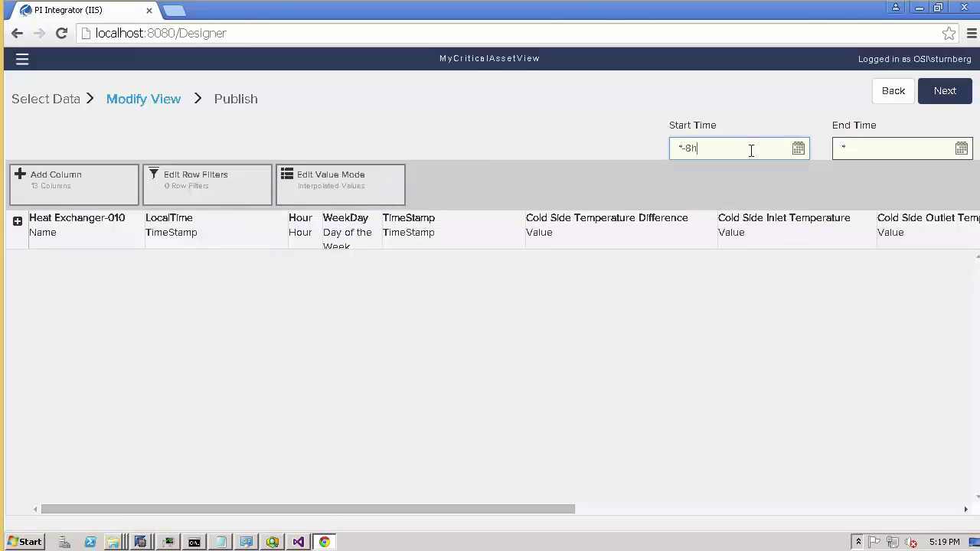
key("BackSpace")
key("BackSpace")
type("7d")
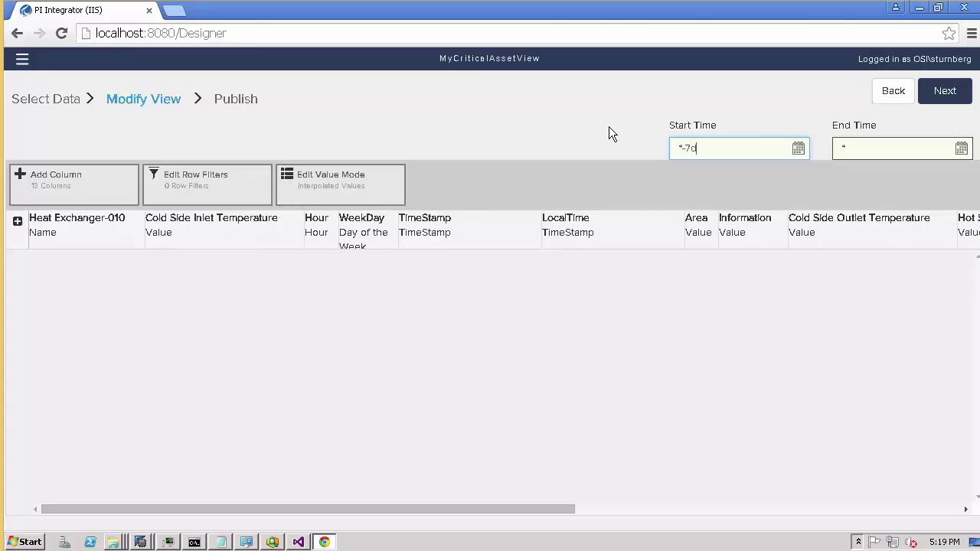
left_click(502, 147)
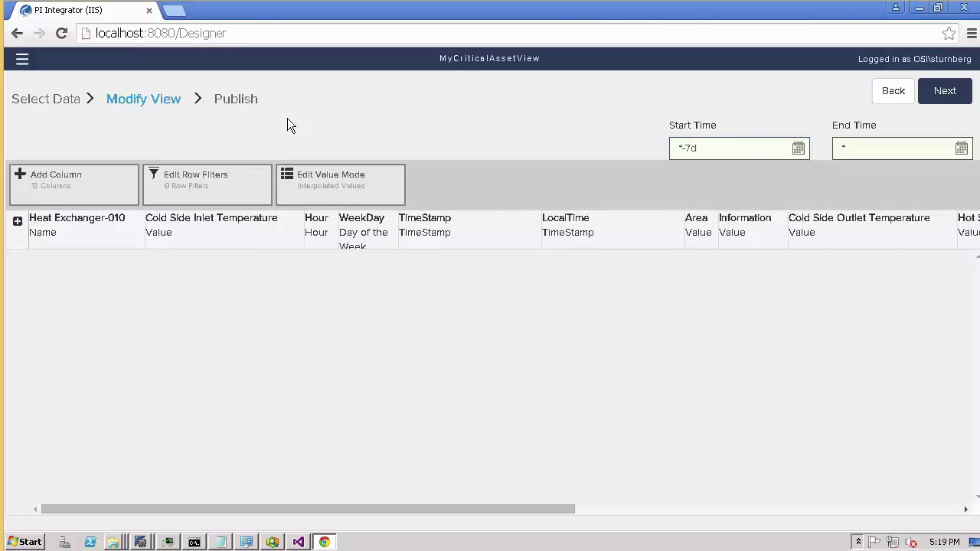
- Set the view's value mode to sample every 10 minutes
left_click(334, 175)
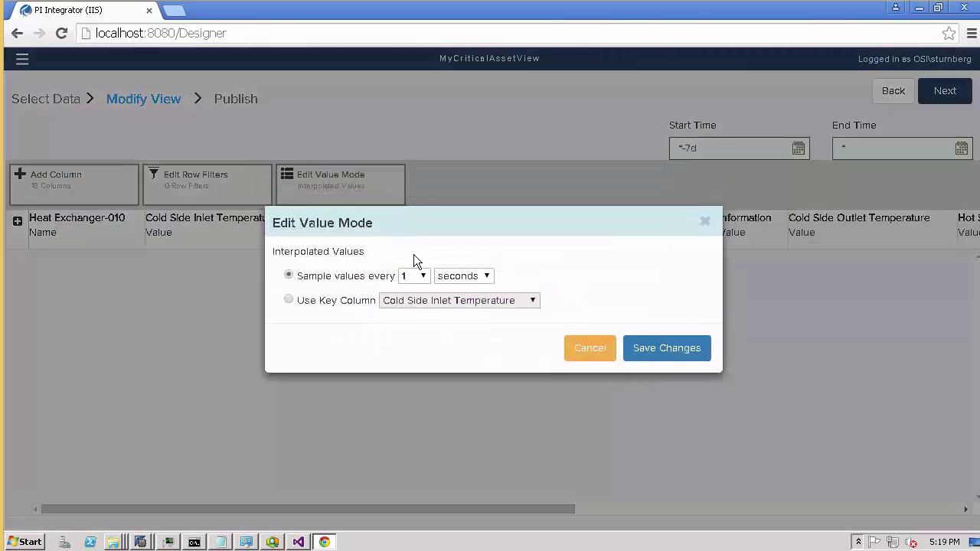
left_click(465, 277)
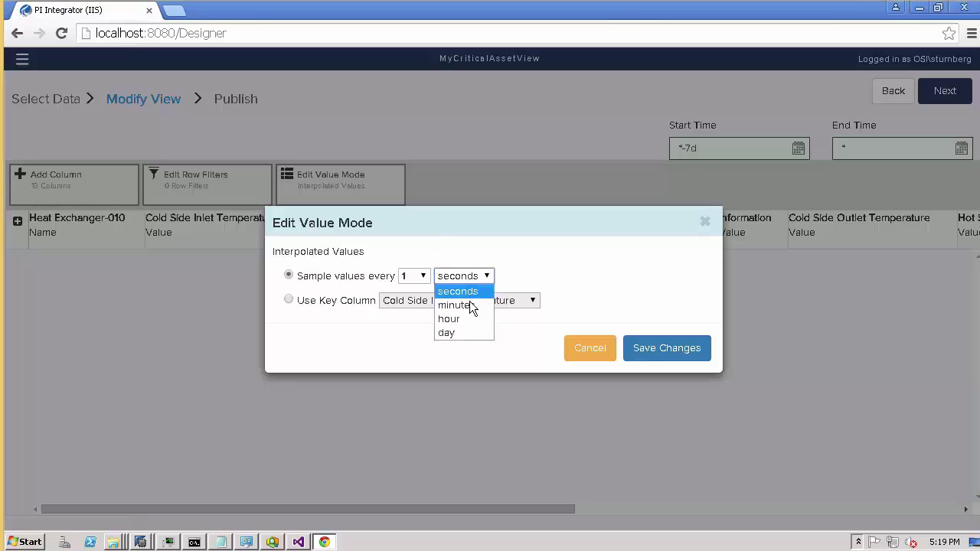
left_click(472, 306)
left_click(419, 277)
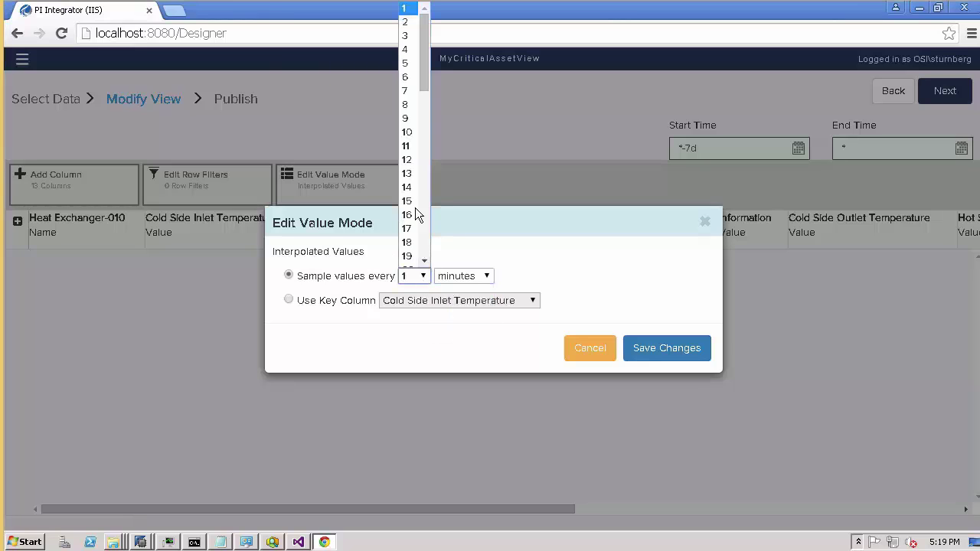
left_click(411, 131)
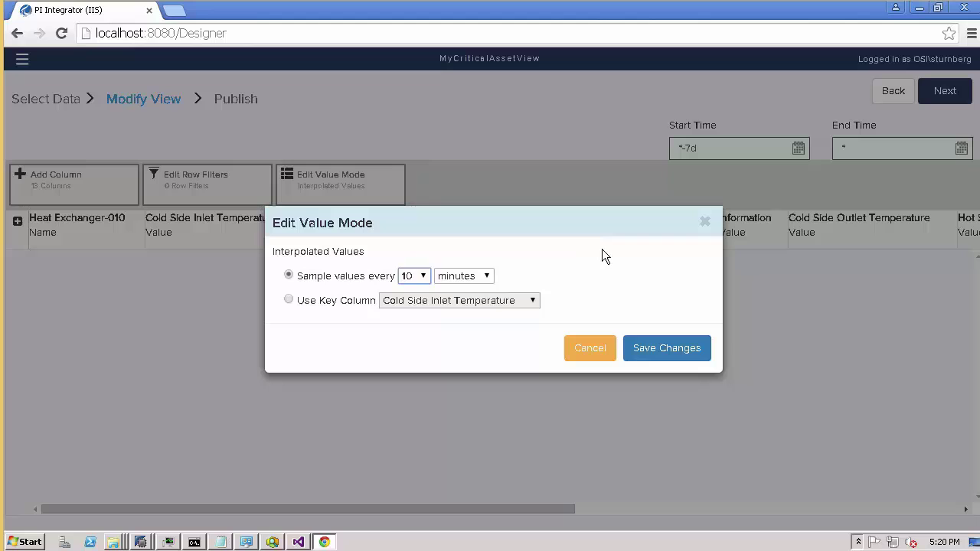
left_click(633, 348)
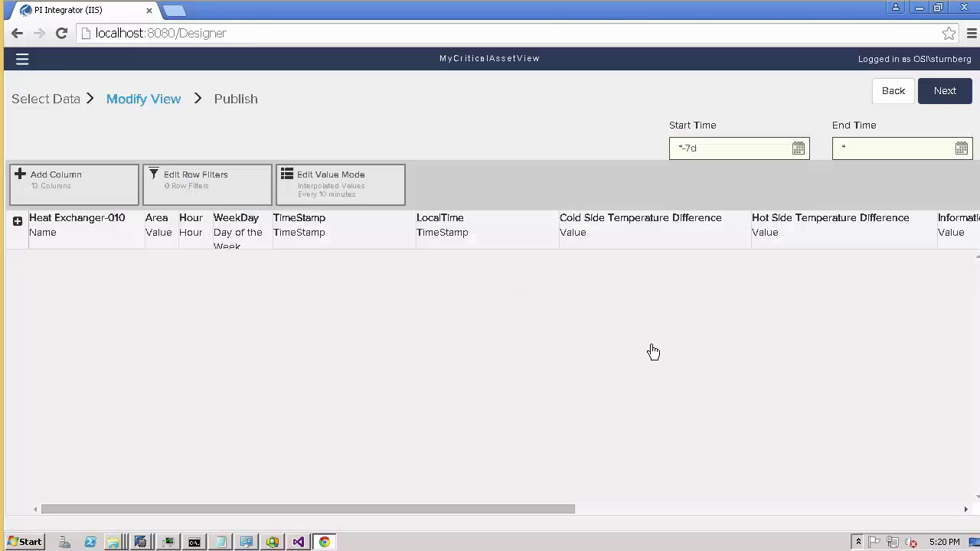
- Choose HANA Integrator as the publish target
left_click(239, 103)
left_click(279, 159)
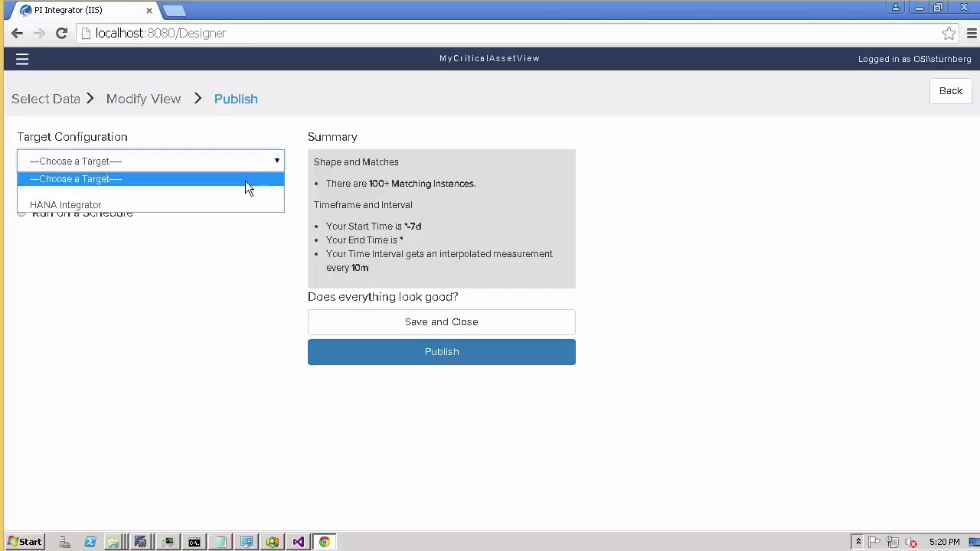
left_click(221, 207)
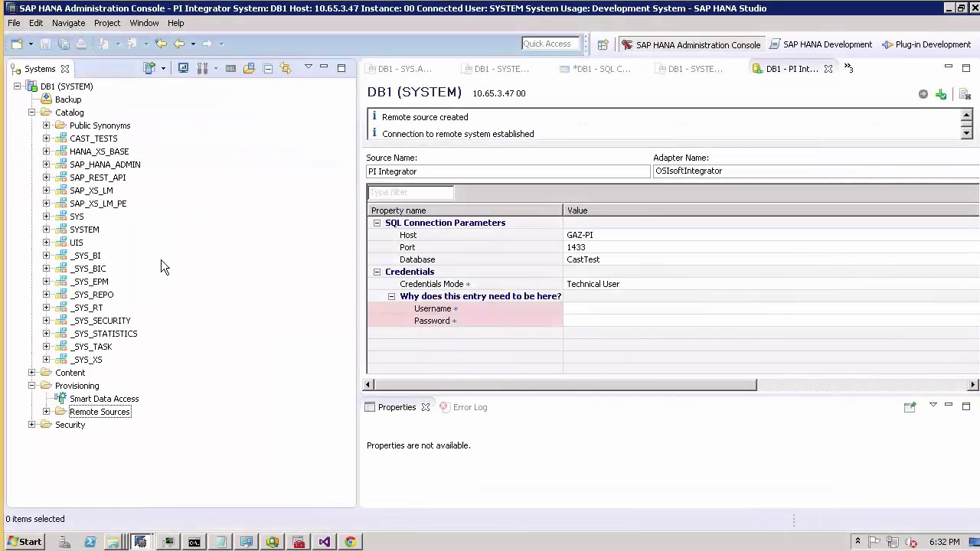
- Add MyCriticalAssetView from the PI Integrator remote source as a virtual table in SYSTEM
left_click(46, 412)
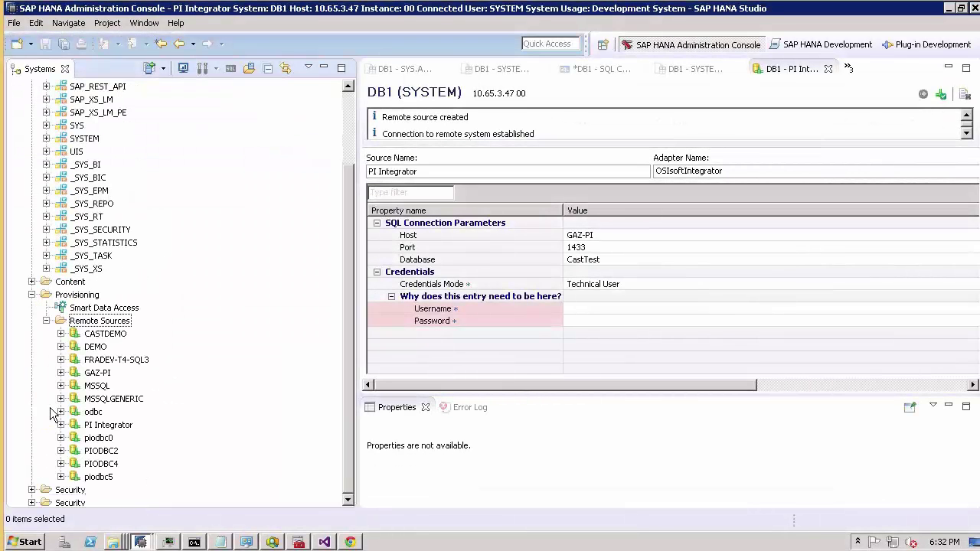
left_click(61, 424)
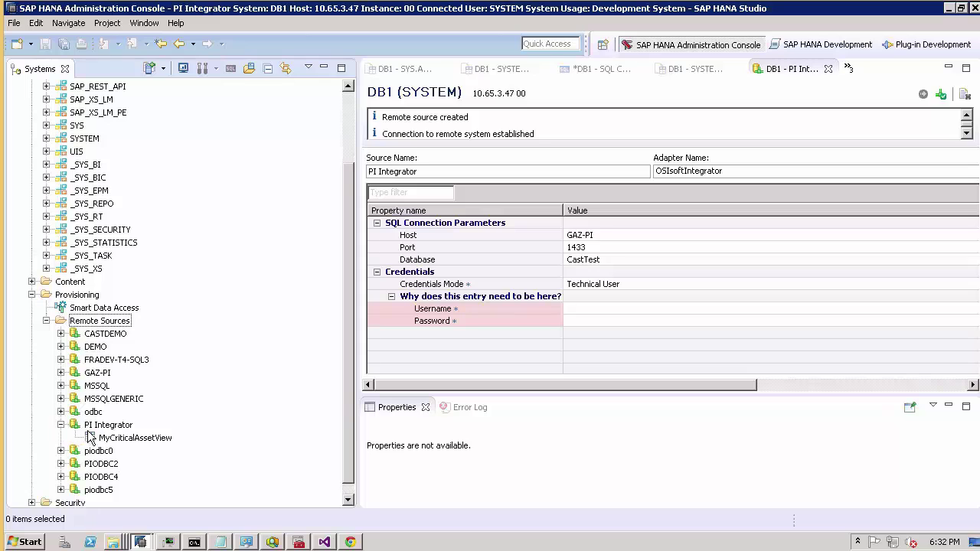
left_click(96, 438)
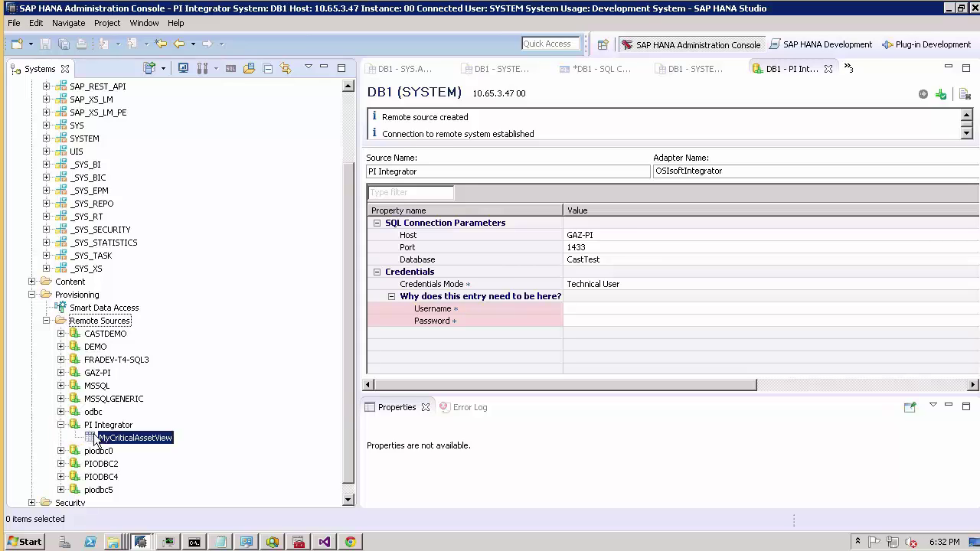
right_click(170, 438)
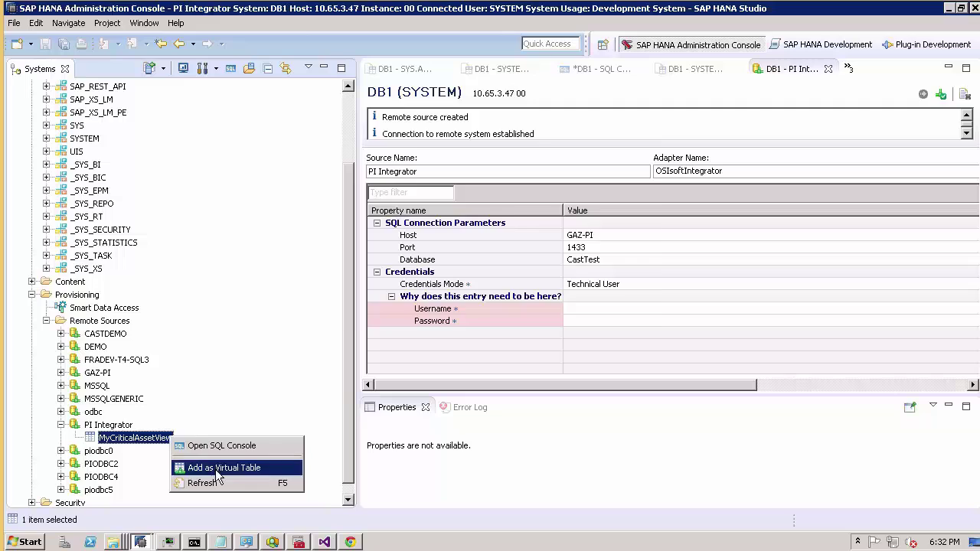
left_click(215, 470)
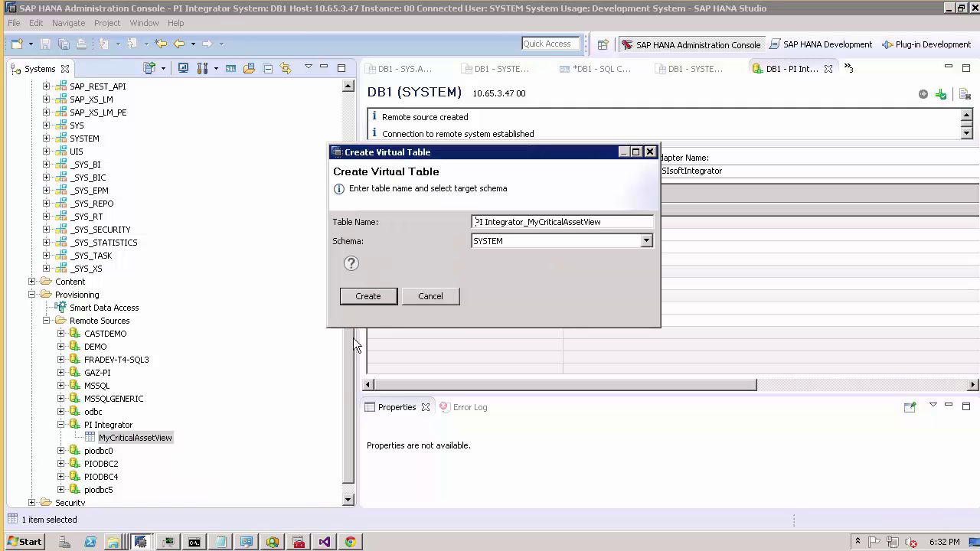
left_click(385, 300)
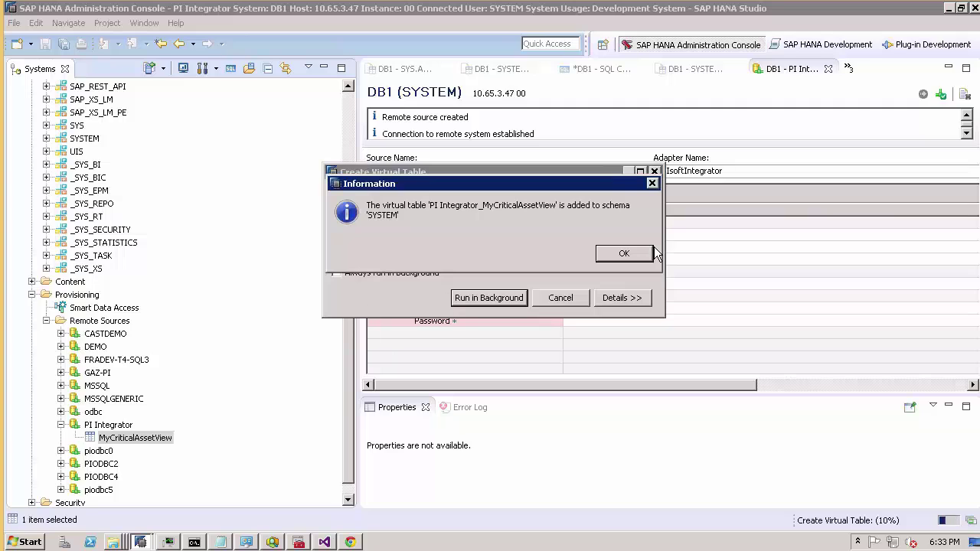
left_click(640, 255)
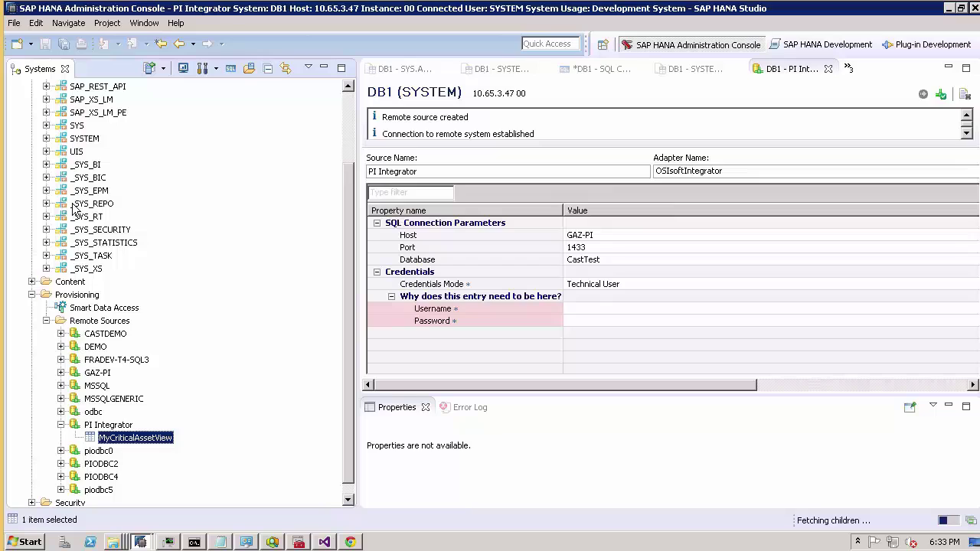
- Open the contents of the new MyCriticalAssetView virtual table in the SYSTEM schema
left_click(46, 139)
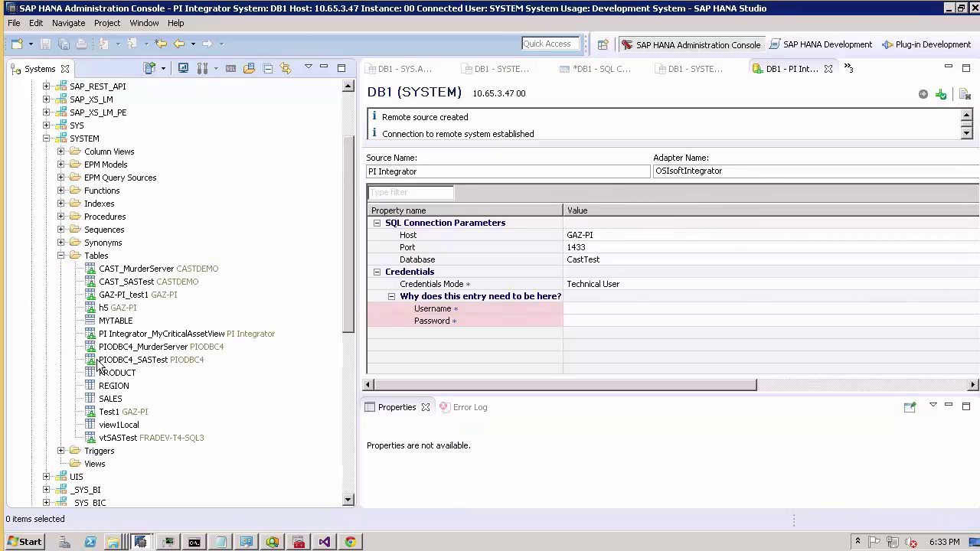
right_click(182, 341)
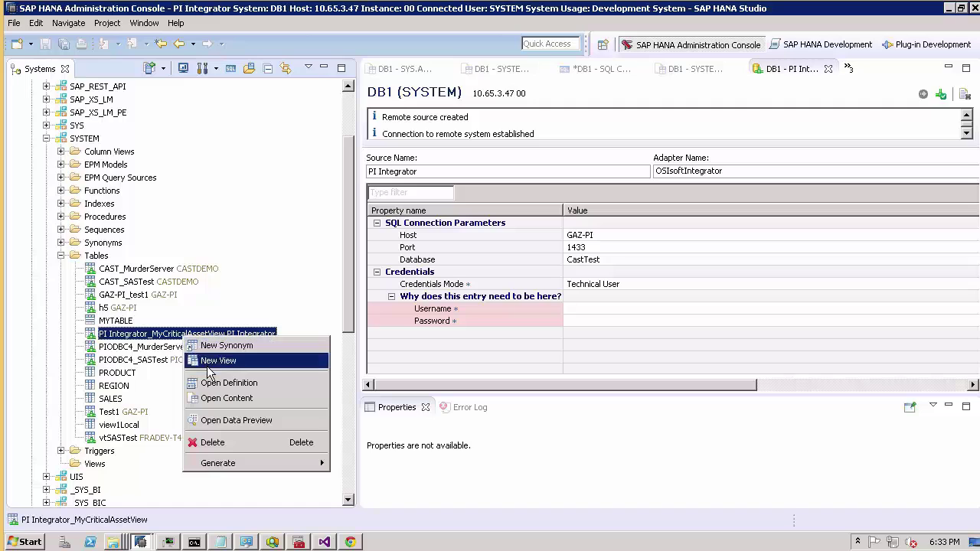
left_click(220, 399)
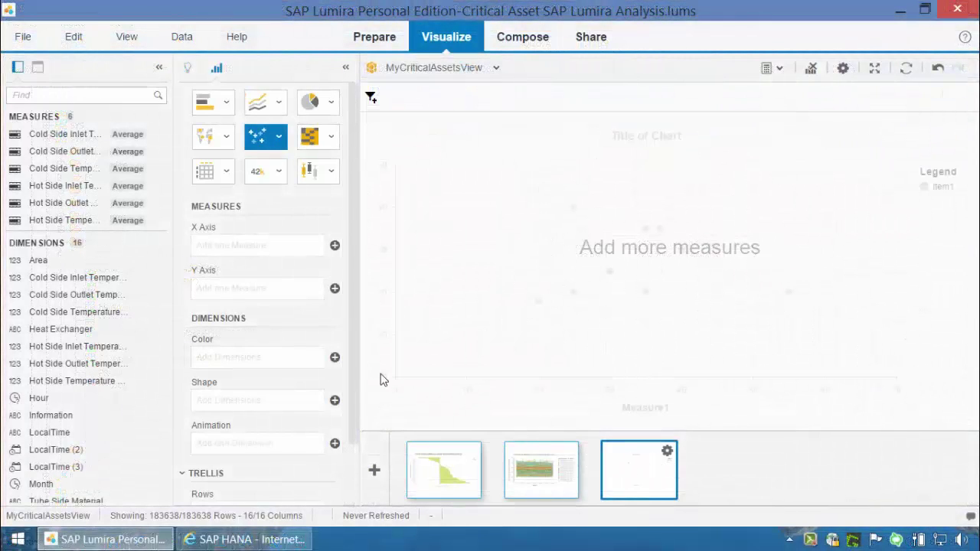
mouse_move(65, 203)
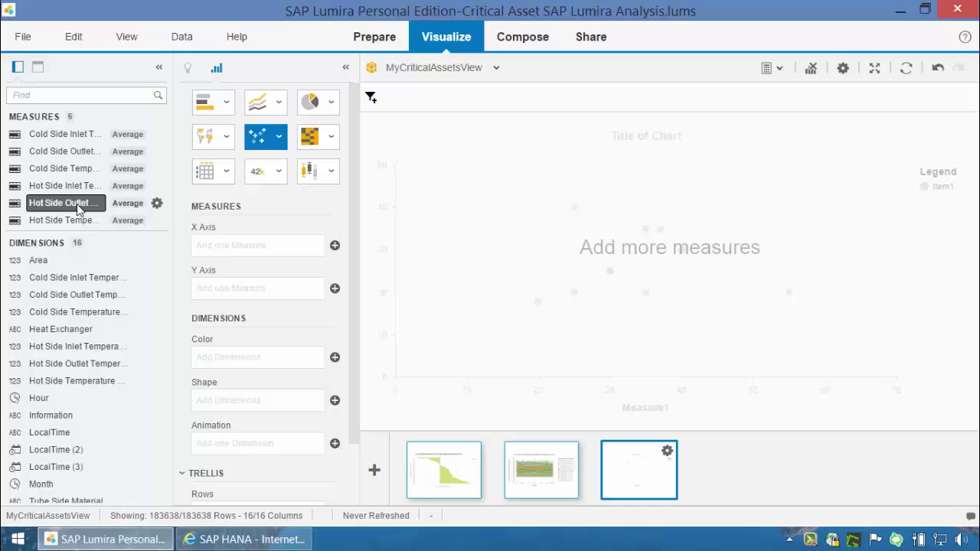
- Map Hot Side Temperature Difference to X Axis, Cold Side to Y Axis, Heat Exchanger to Color, and Area to Shape
left_click_drag(73, 220, 255, 261)
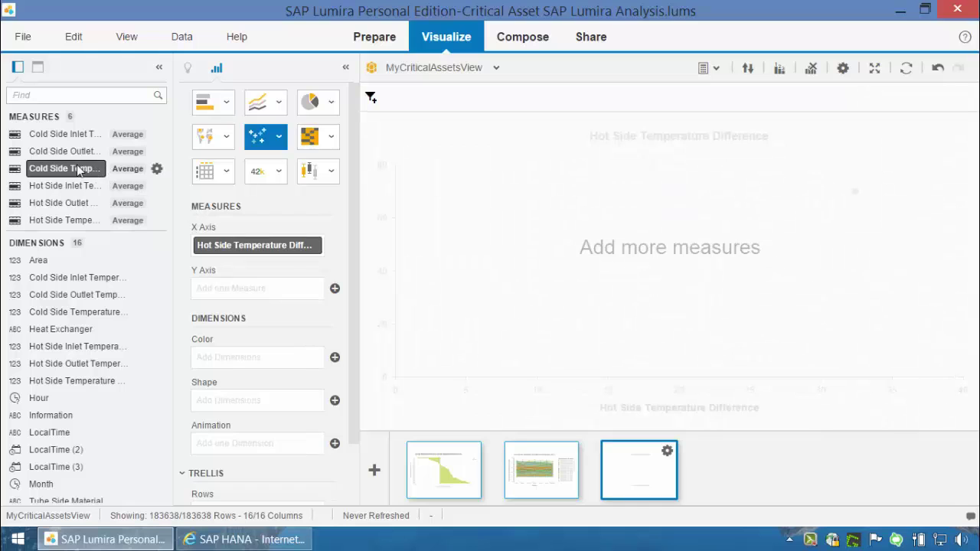
mouse_move(79, 170)
left_mouse_down()
mouse_move(241, 298)
mouse_move(241, 289)
left_mouse_up()
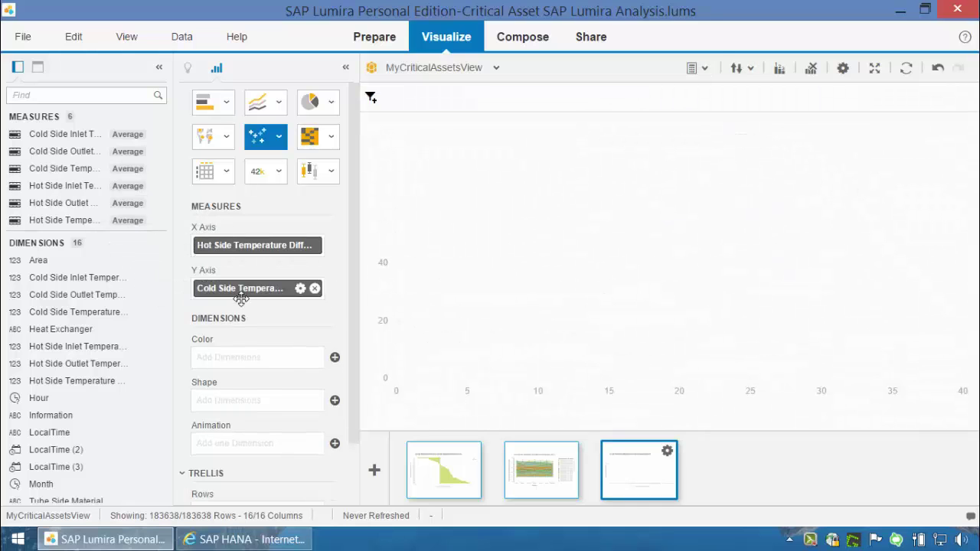
mouse_move(61, 329)
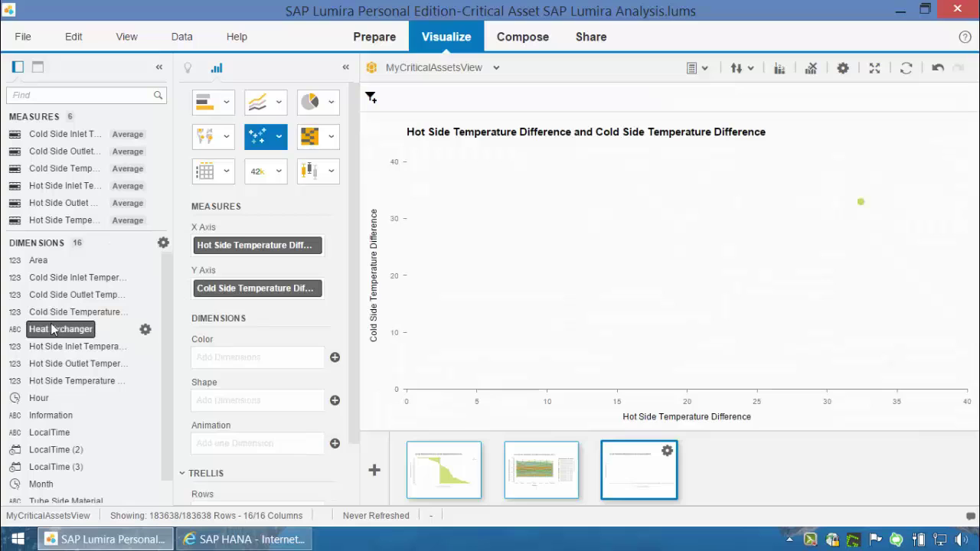
left_click_drag(54, 329, 261, 373)
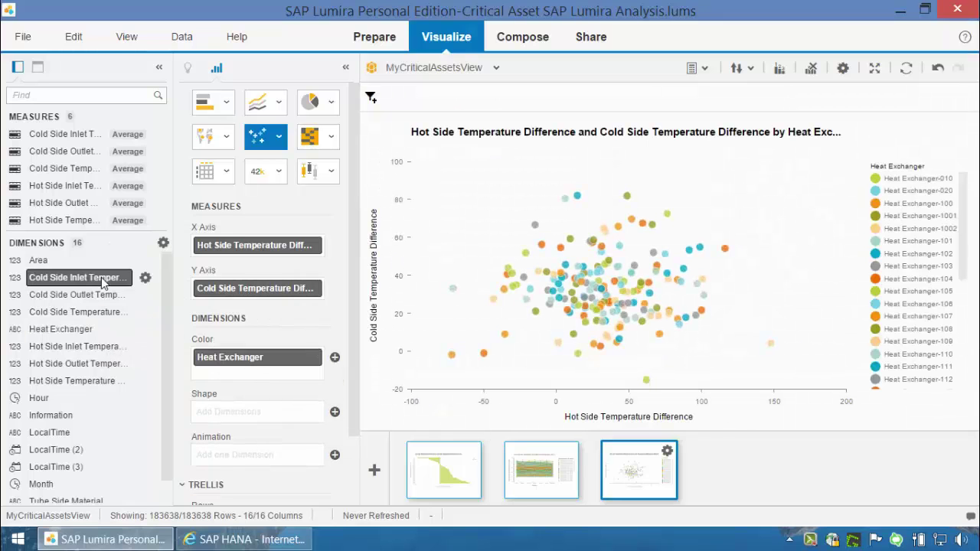
left_click_drag(39, 260, 253, 424)
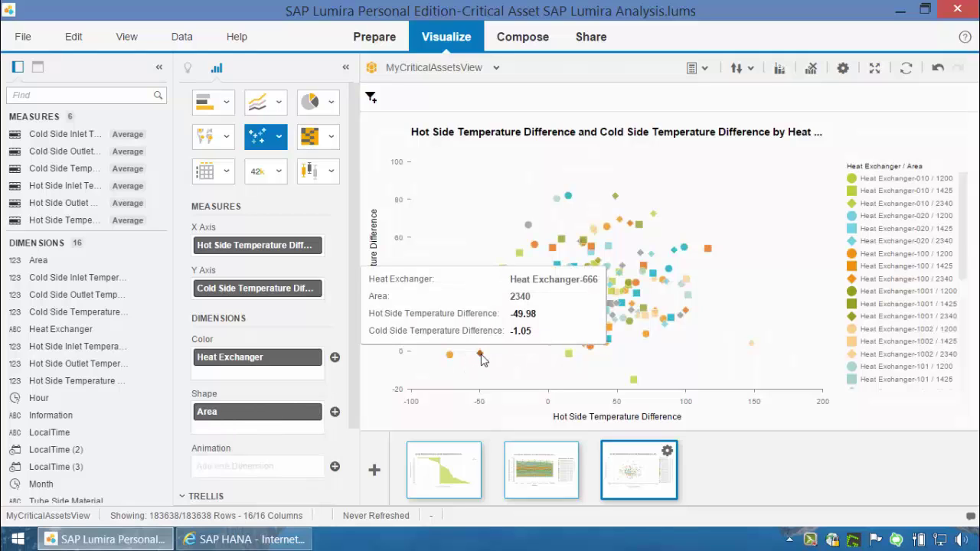
- Inspect the outlying Heat Exchanger-666 point, then rank the chart to the Top 3 by Hot Side Temperature Difference
left_click(480, 355)
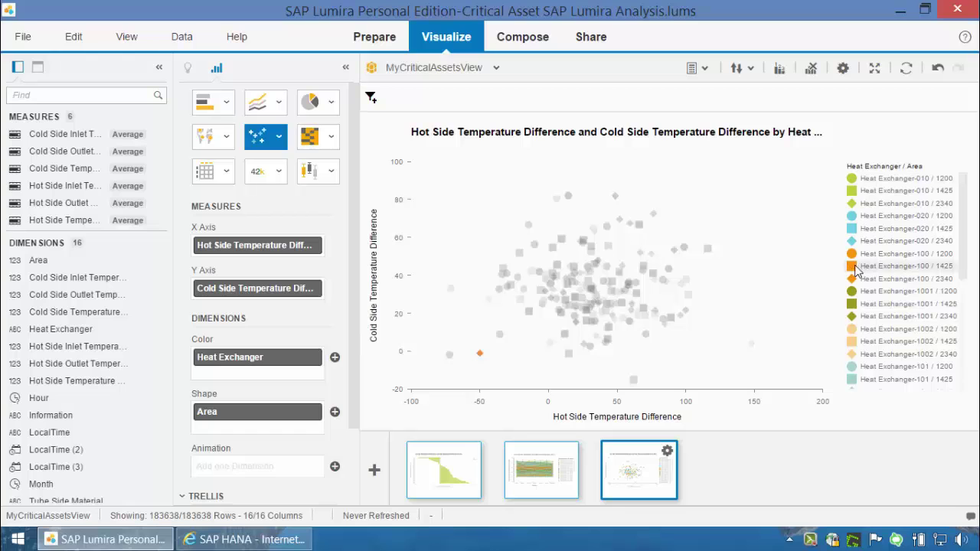
left_click(779, 68)
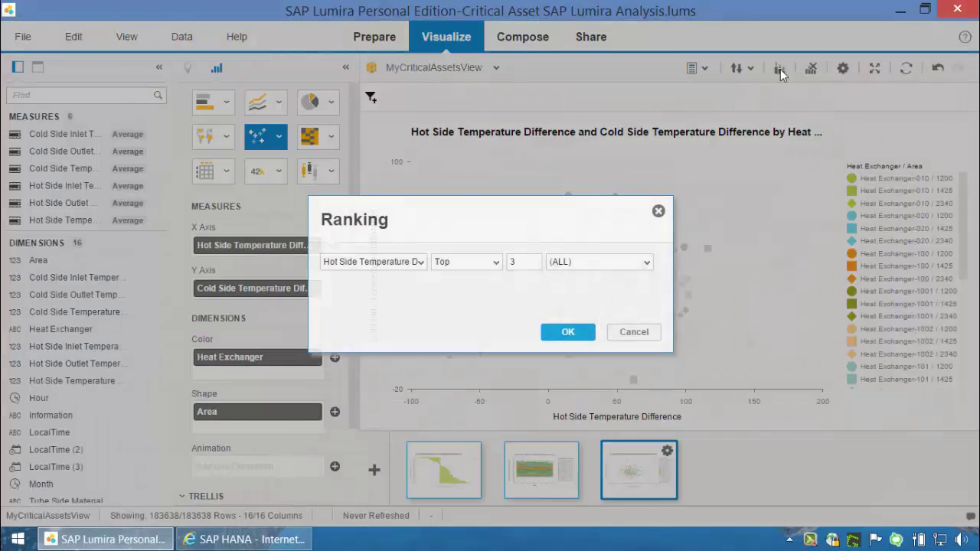
left_click(571, 332)
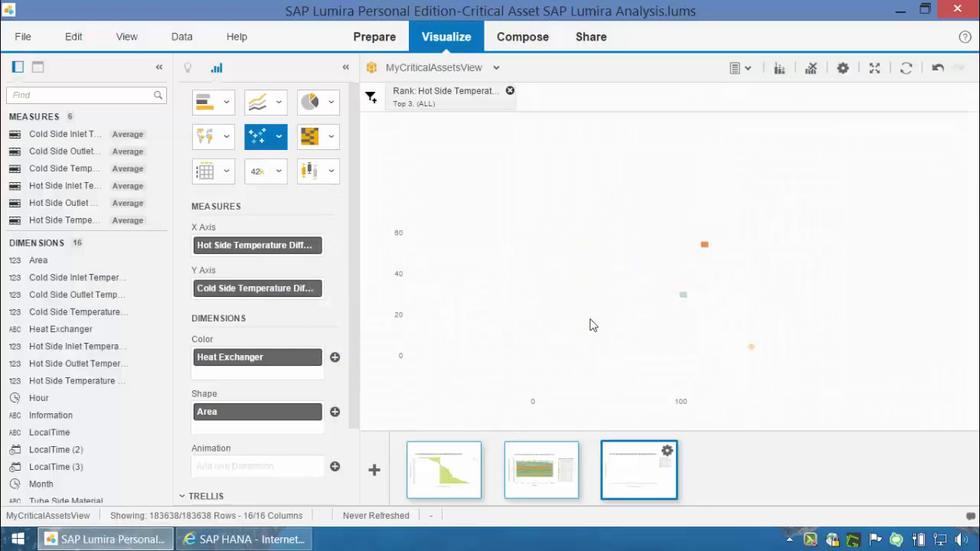